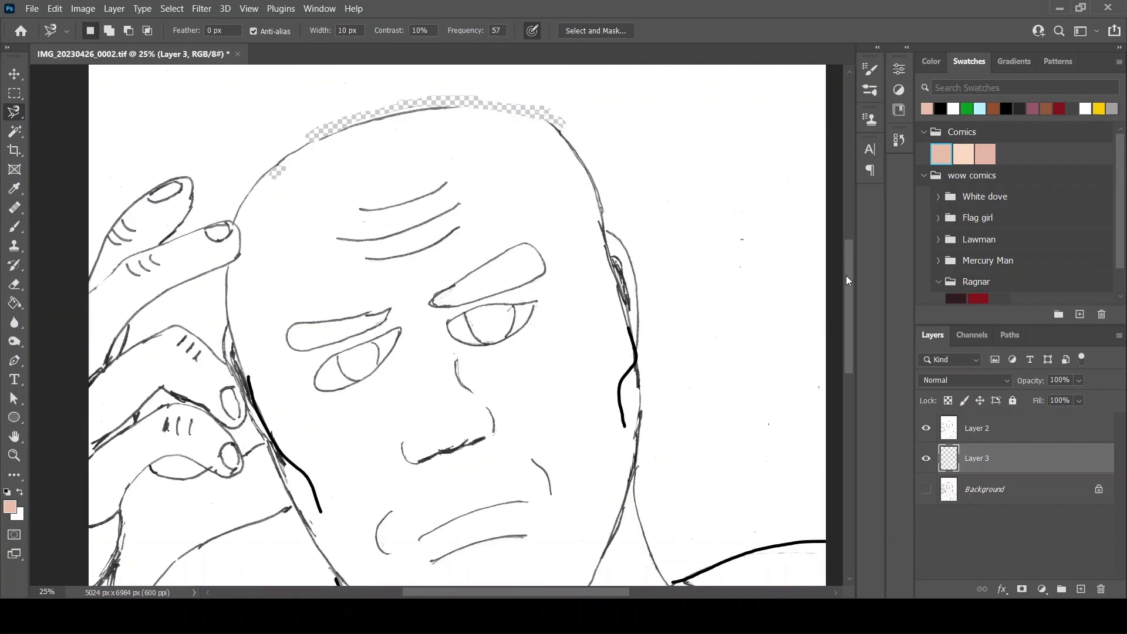
Step: Trace a Magnetic Lasso selection around the man's head, ear and neck down to the collar
click(15, 456)
click(113, 33)
click(136, 151)
click(14, 112)
click(246, 144)
mouse_move(202, 227)
mouse_down()
mouse_move(223, 351)
mouse_move(330, 531)
mouse_move(401, 531)
mouse_move(504, 472)
mouse_move(478, 425)
mouse_move(460, 219)
mouse_move(438, 172)
mouse_move(409, 129)
mouse_move(286, 136)
mouse_up()
double_click(289, 142)
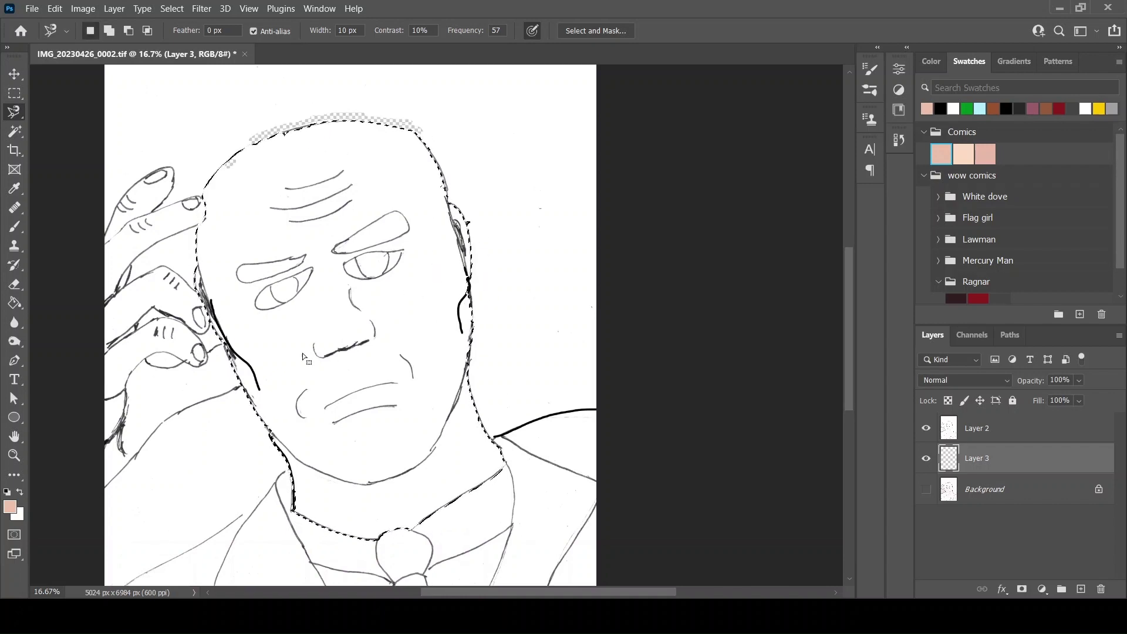
Step: Add the raised hand and forearm to the head selection with the Magnetic Lasso
shift+click(253, 374)
mouse_move(253, 373)
mouse_down()
mouse_move(141, 473)
mouse_move(103, 411)
mouse_move(117, 215)
mouse_move(160, 212)
mouse_move(180, 236)
mouse_move(203, 341)
mouse_up()
double_click(207, 354)
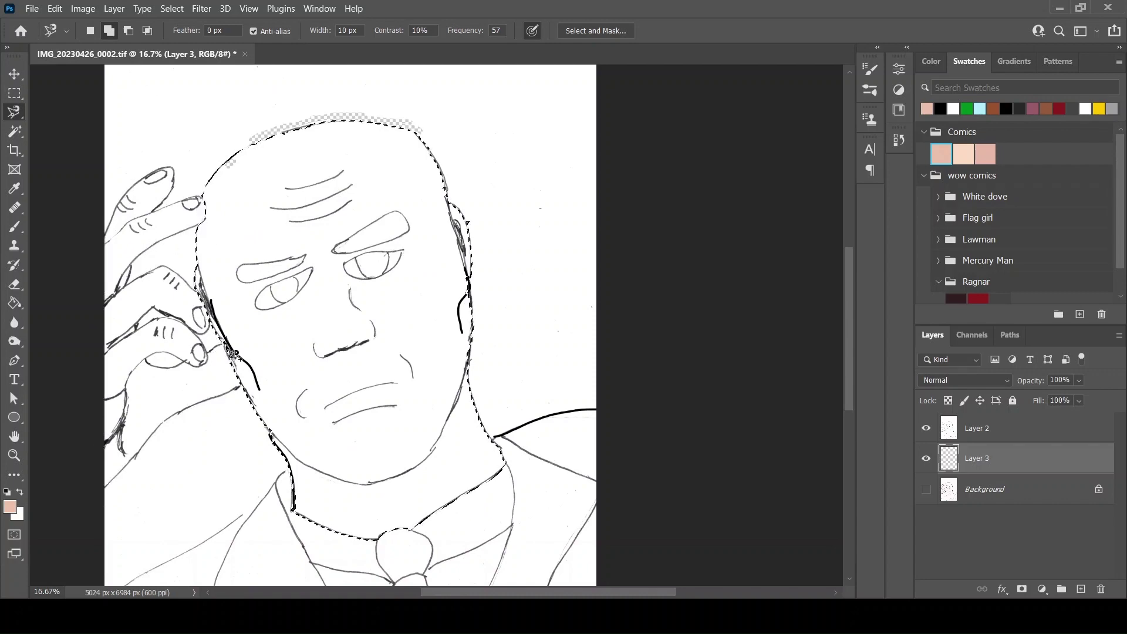
alt+click(211, 223)
double_click(211, 223)
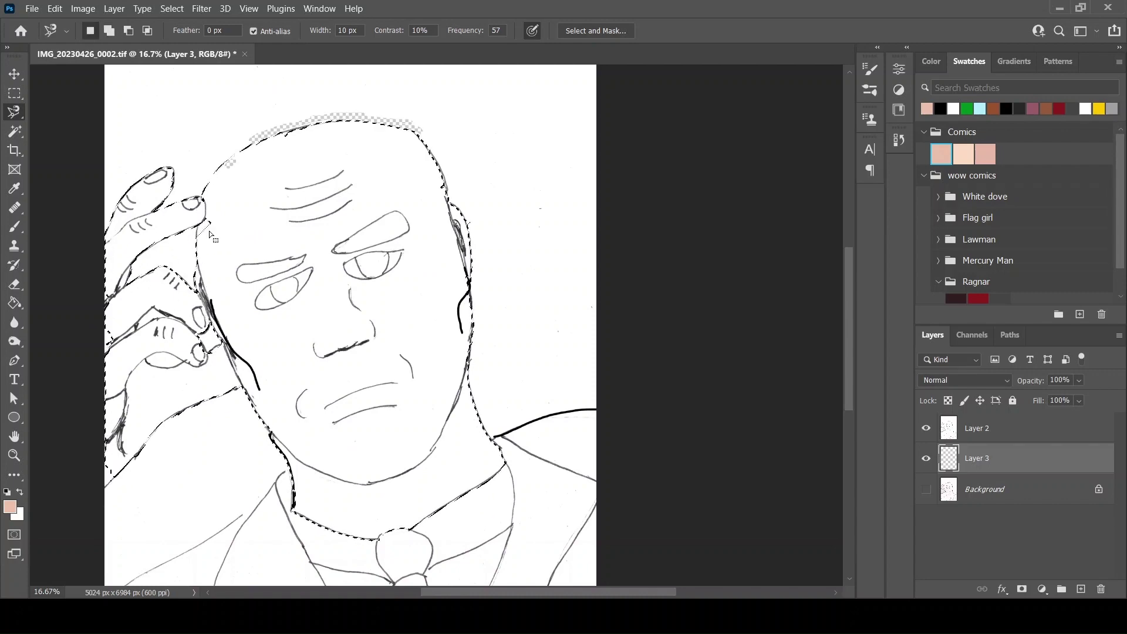
Step: Subtract the open gaps between the fingers and above the thumb from the selection
key(Escape)
alt+click(138, 327)
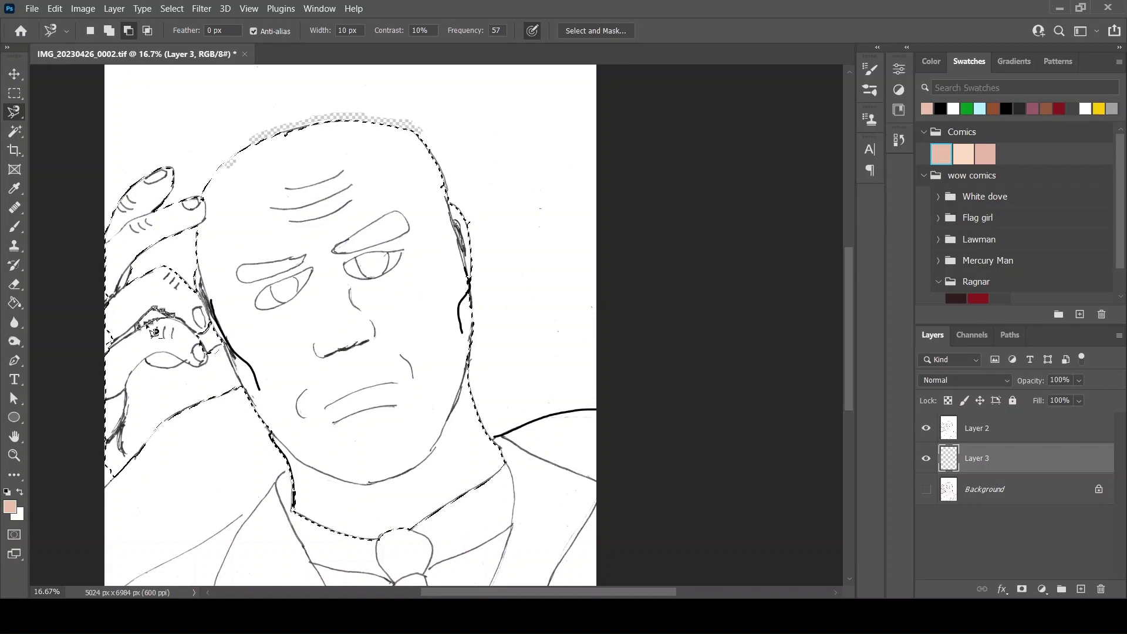
click(139, 327)
alt+click(147, 359)
click(147, 359)
Step: Fill the selected head, neck and hand with the skin-tone foreground colour on Layer 3, and deselect
click(14, 303)
click(337, 282)
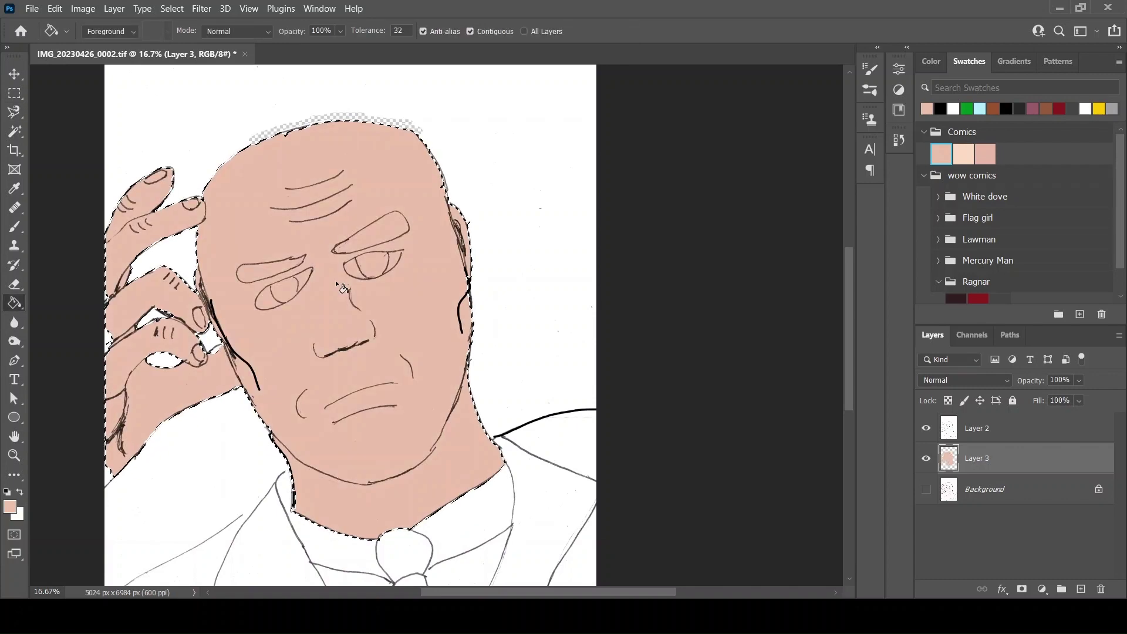
key(ctrl+d)
Step: Paint the unfilled patch at the forearm's outer page edge with the skin tone using the Brush
click(14, 456)
click(91, 31)
click(105, 298)
click(106, 298)
drag(421, 590, 383, 590)
key(b)
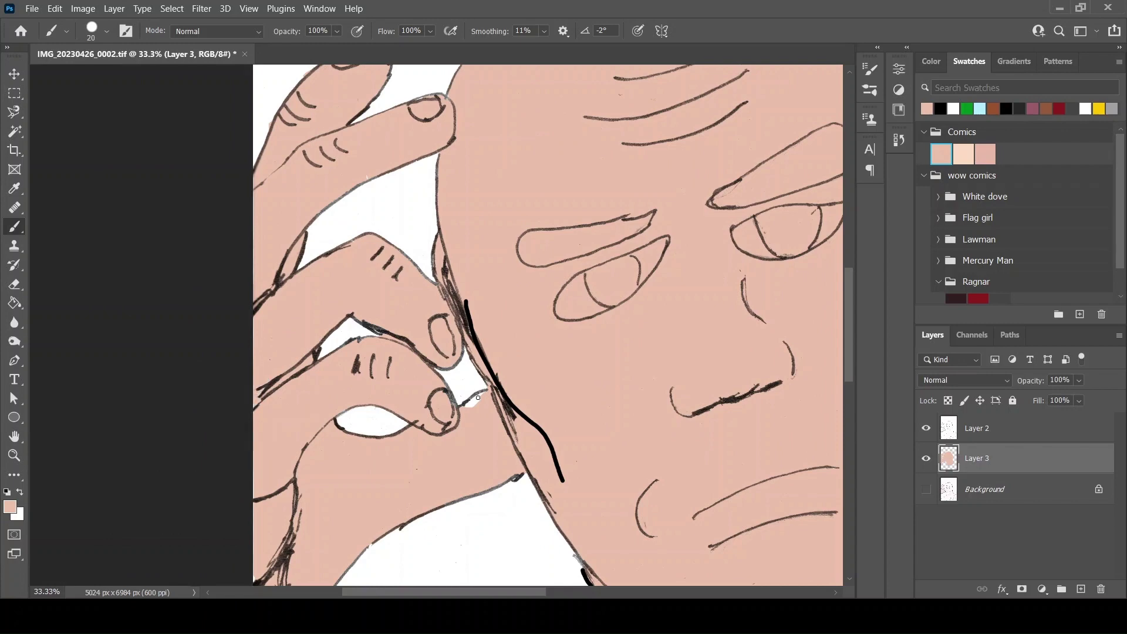
scroll(448, 370, up, 1)
scroll(448, 370, down, 5)
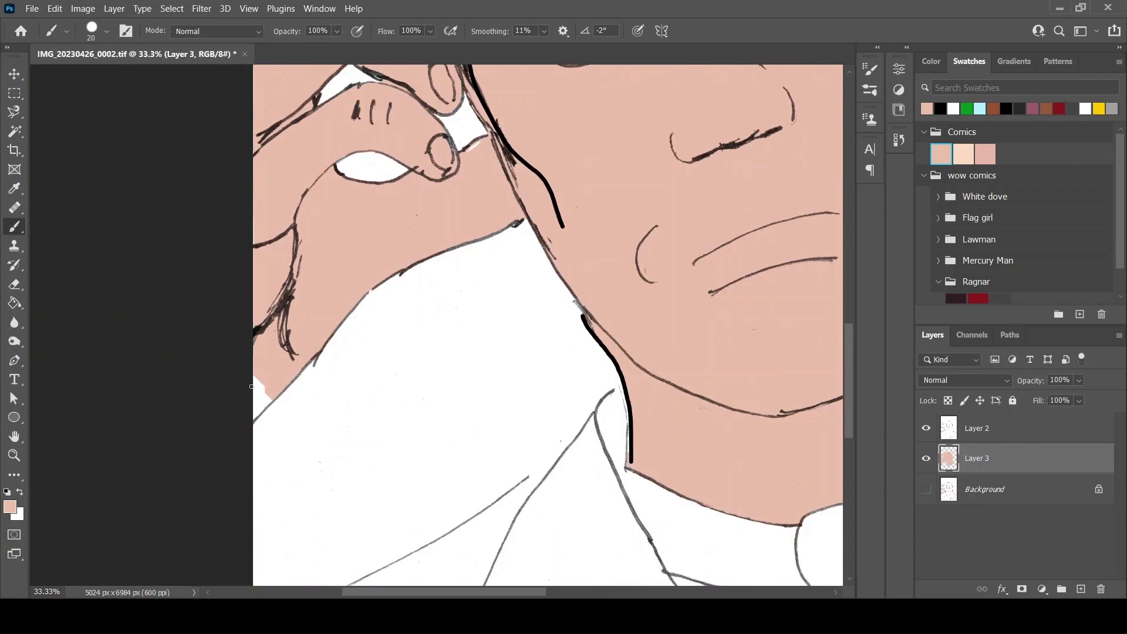
drag(251, 387, 257, 405)
Step: Add a new layer above the skin layer and set the foreground colour to a brown of H 20, S 50, B 72
click(1081, 589)
click(932, 61)
click(1023, 218)
scroll(872, 371, down, 1)
scroll(451, 485, up, 5)
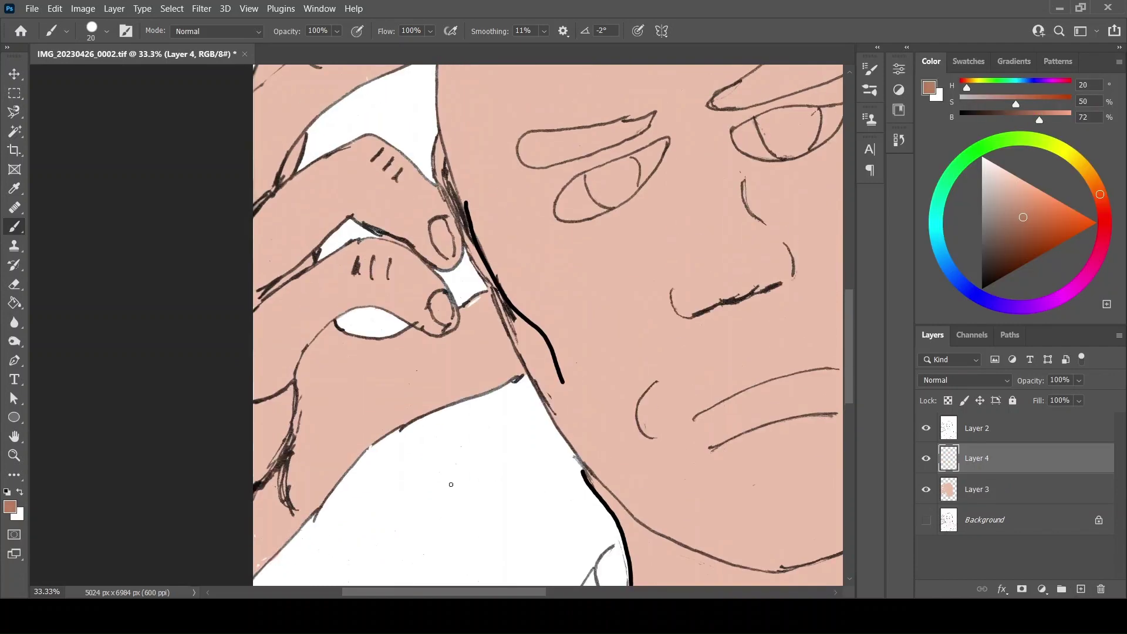
Step: Try shading the hand's long crease and the underside of the lower finger gap with brown strokes
drag(312, 359, 291, 492)
drag(322, 334, 289, 488)
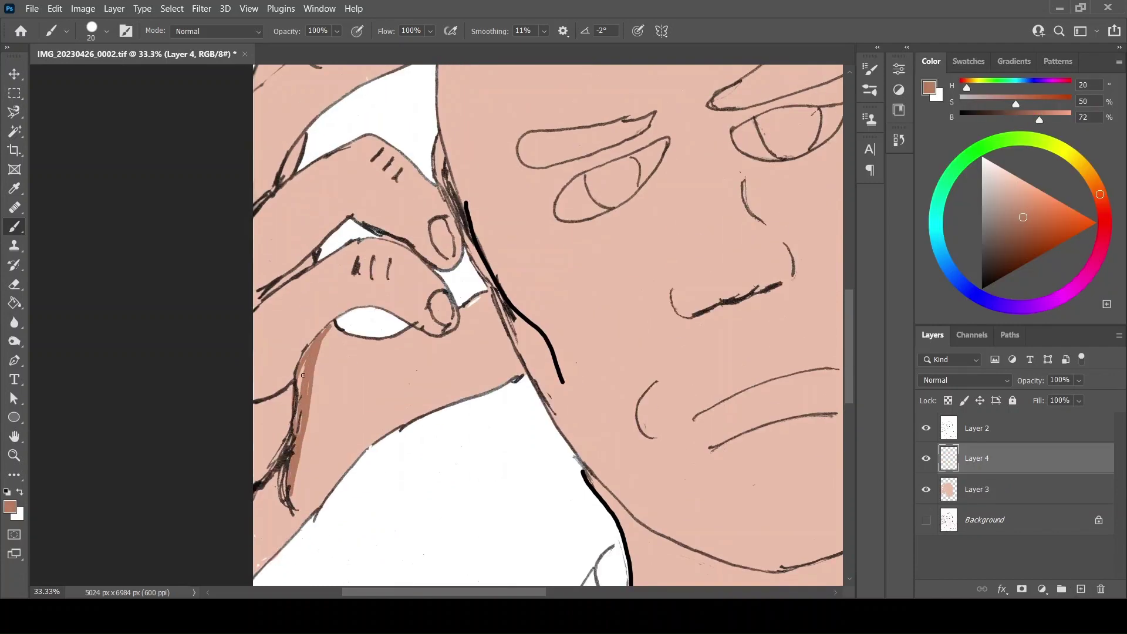
drag(330, 332, 409, 335)
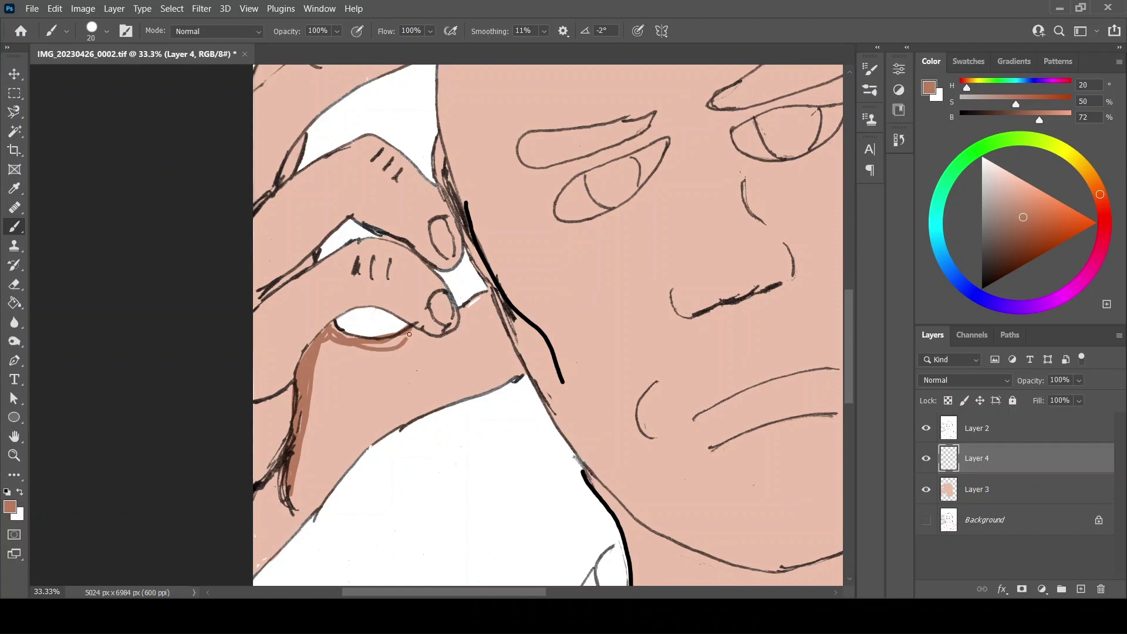
key(ctrl+z)
key(ctrl+z)
key(ctrl+z)
key(ctrl+z)
key(ctrl+z)
drag(318, 341, 293, 416)
key(ctrl+z)
Step: Set the brush colour to black and paint shadows between the fingers and along the hand's long crease
drag(989, 274, 980, 312)
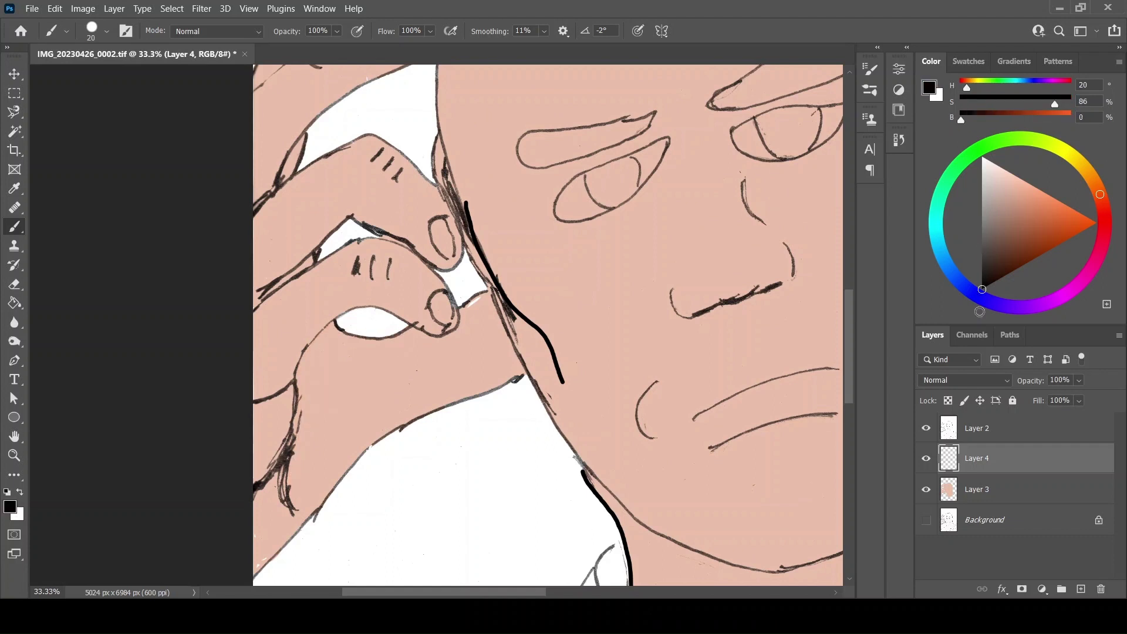
scroll(304, 171, up, 2)
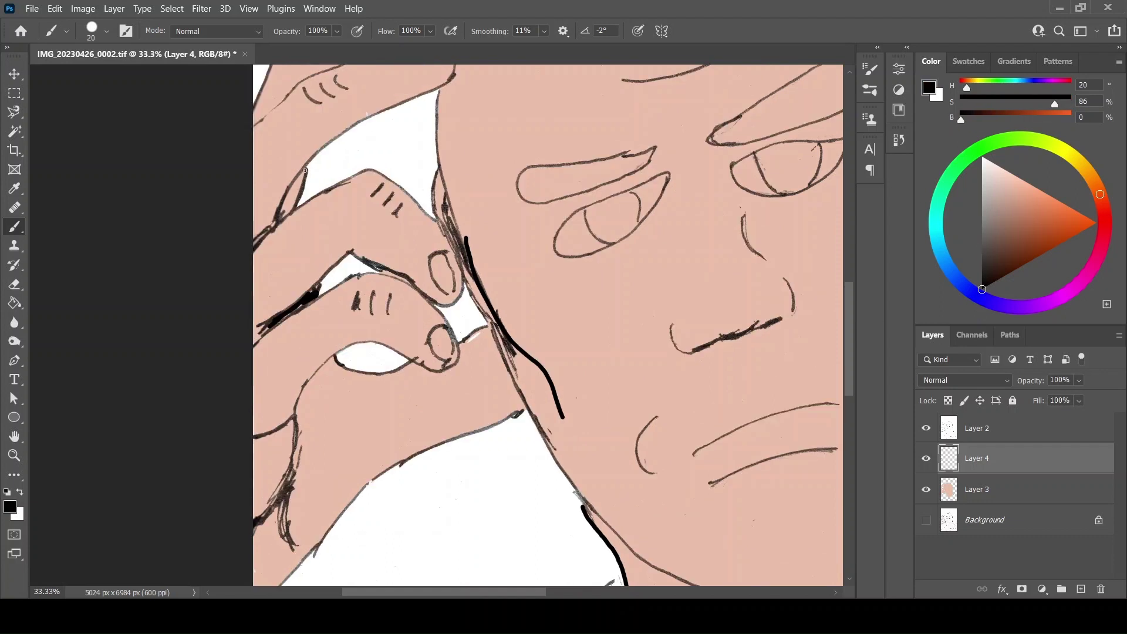
drag(307, 399, 284, 527)
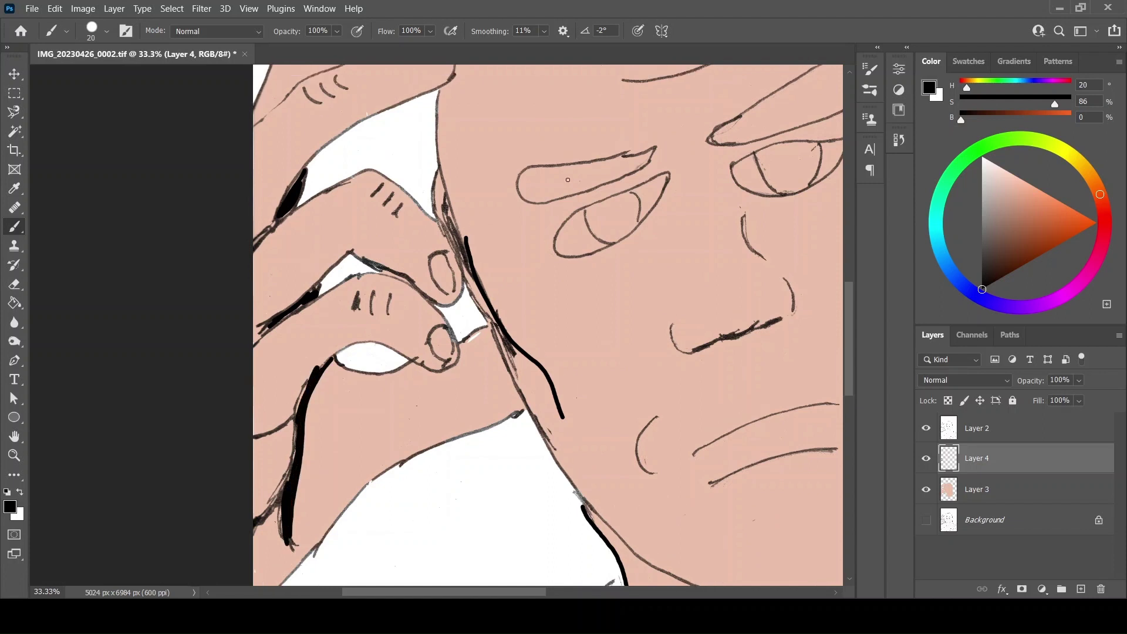
Step: Switch to the skin layer and sample the hand's skin tone as the brush colour
click(14, 286)
key(alt+bracketleft)
key(b)
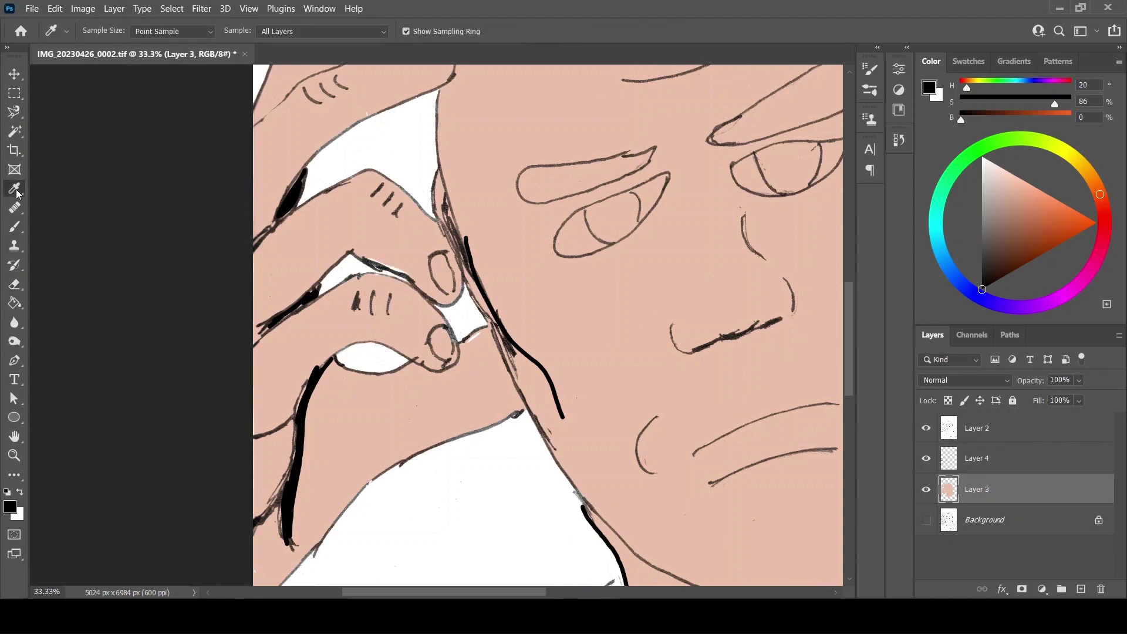
alt+click(378, 261)
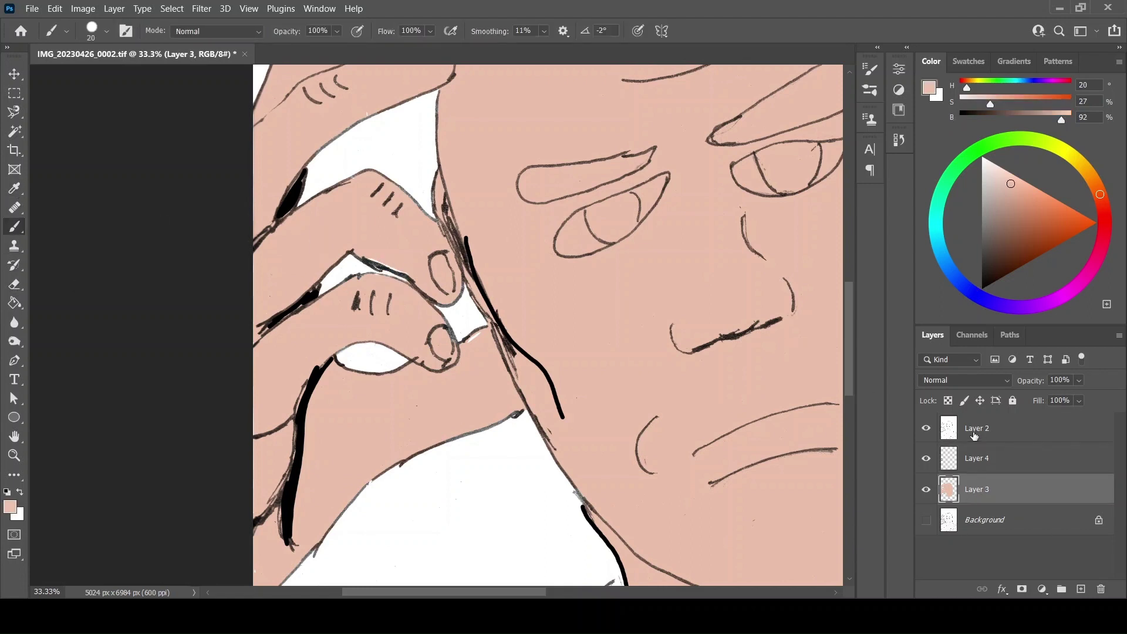
click(974, 436)
Step: Return to Layer 4 and set the brush colour to black
scroll(548, 325, down, 1)
click(1005, 463)
drag(1010, 273, 982, 290)
Step: Paint black shadows beside the lowest fingertip, along the face edge and between the two upper fingers
drag(457, 333, 479, 321)
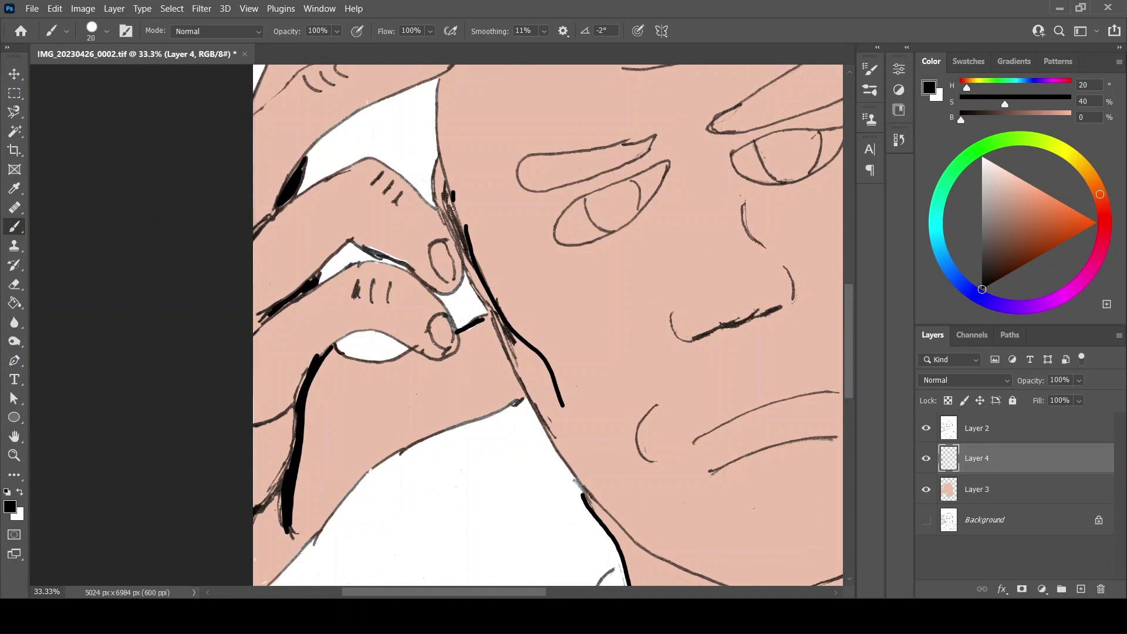
mouse_move(453, 209)
mouse_down()
mouse_move(477, 288)
mouse_move(447, 191)
mouse_up()
scroll(451, 231, up, 5)
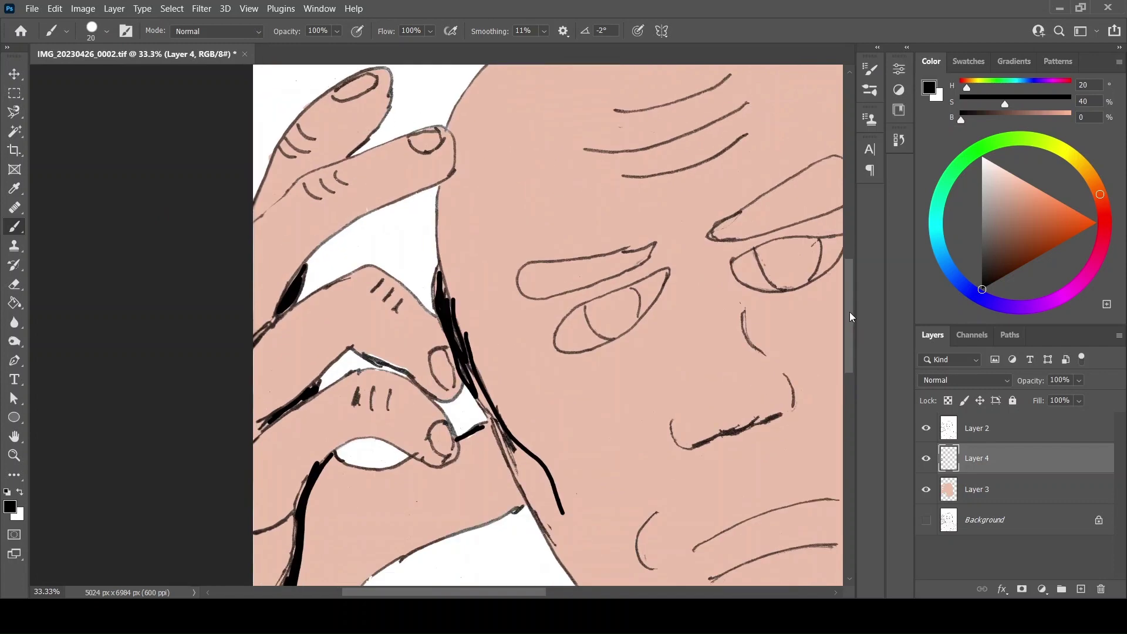
drag(351, 183, 276, 229)
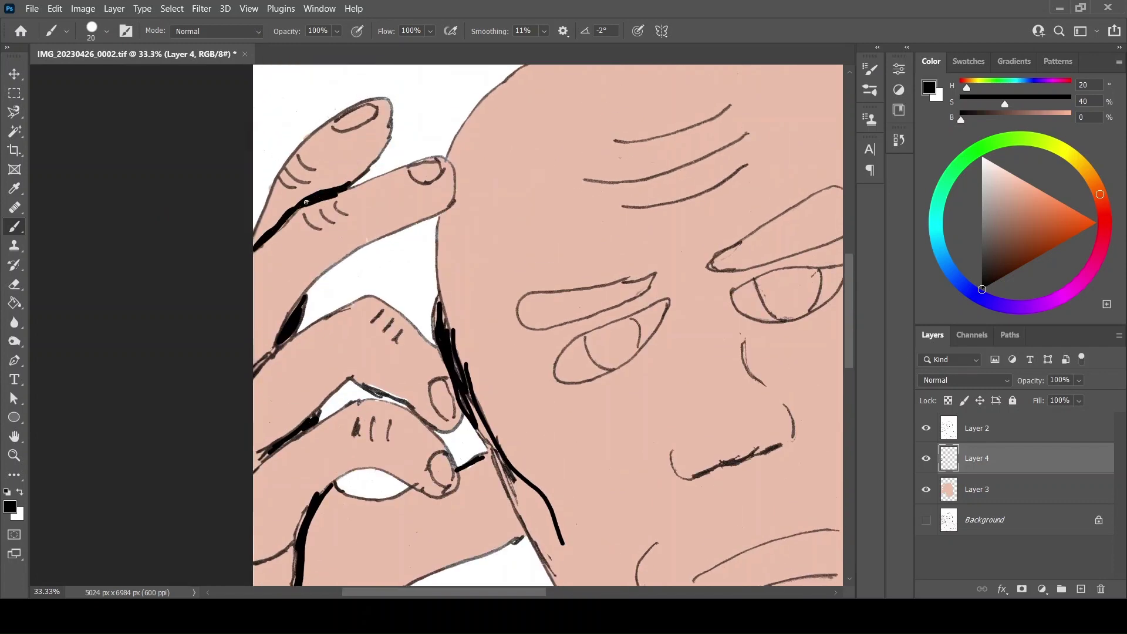
Step: Darken the creases near the wrist and try a black shadow under the lower finger gap
scroll(306, 202, down, 8)
drag(292, 355, 254, 417)
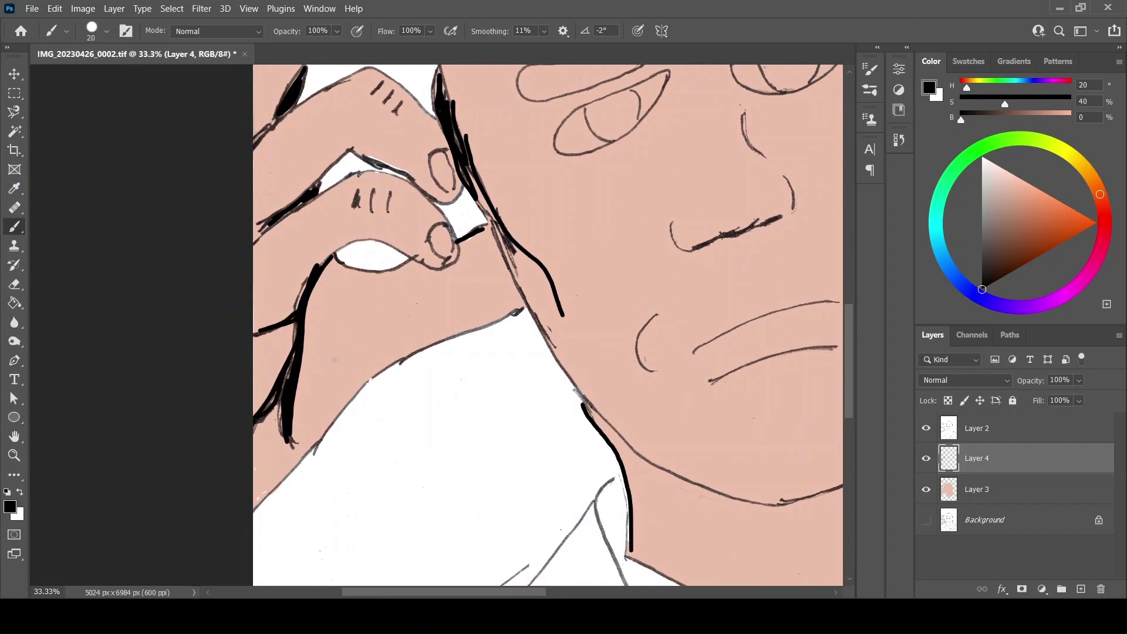
drag(331, 262, 407, 273)
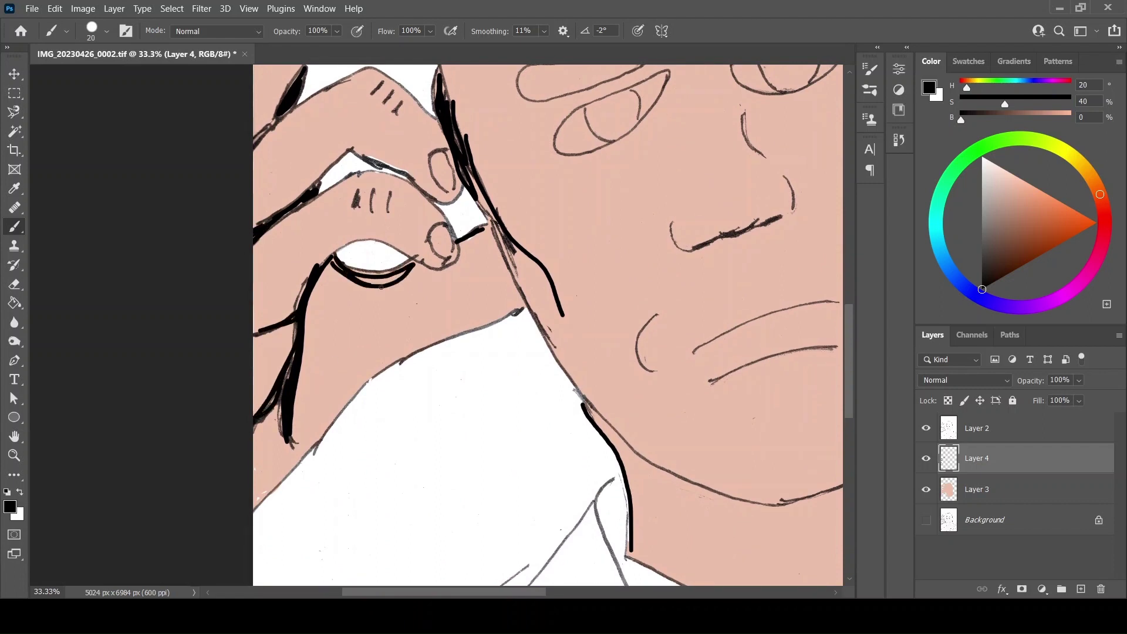
key(ctrl+z)
key(ctrl+z)
drag(333, 256, 411, 265)
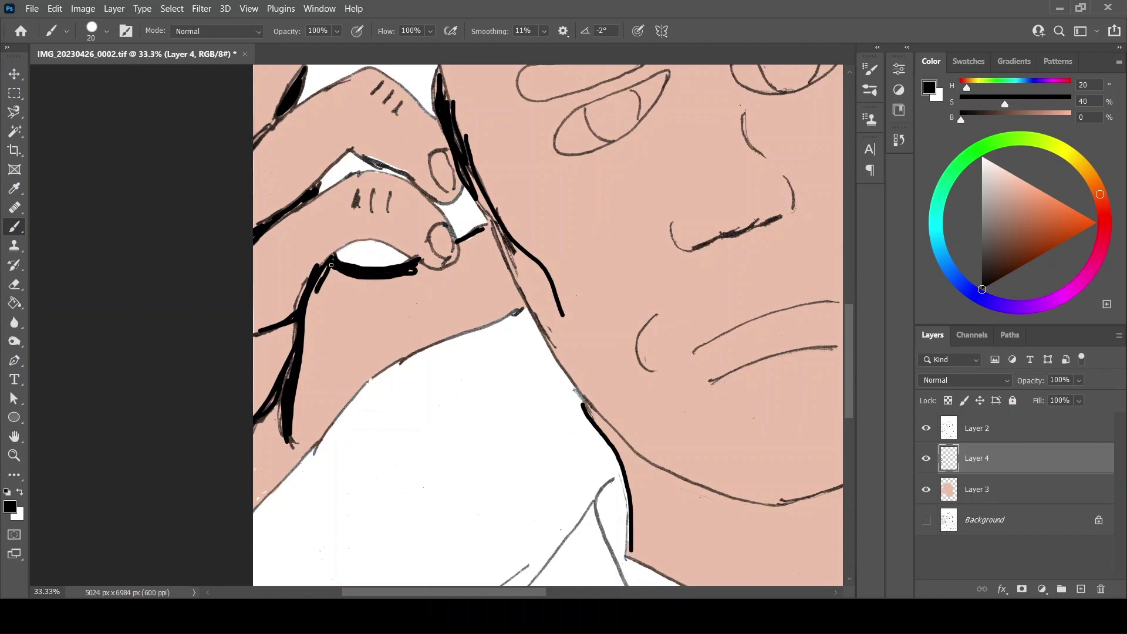
Step: Undo the black shadow strokes painted on the hand and face edge
scroll(426, 275, down, 2)
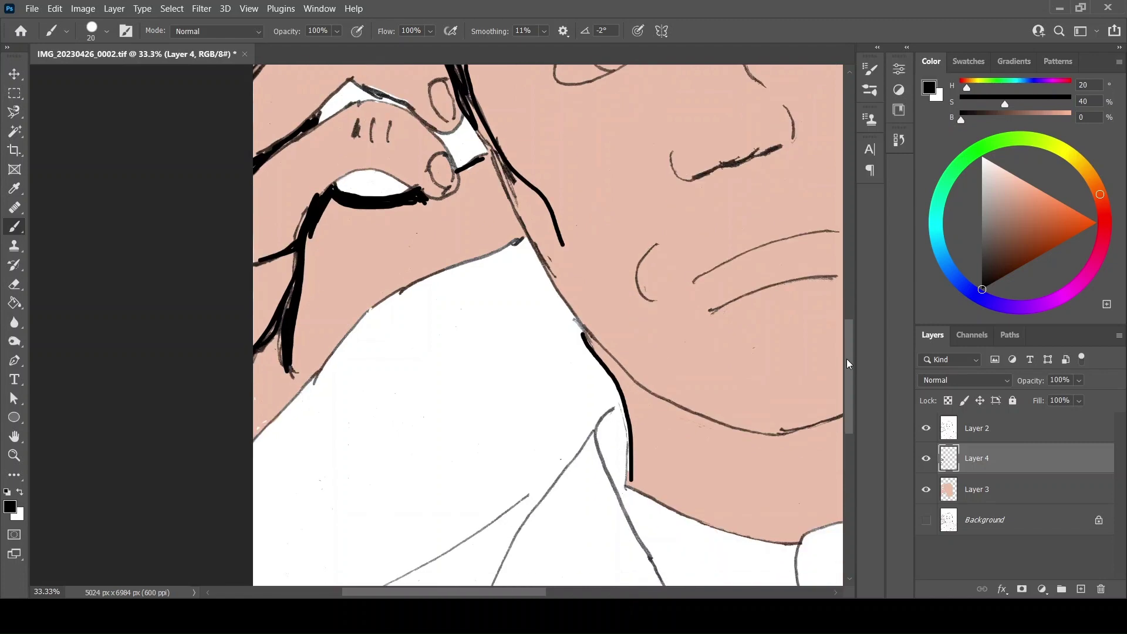
scroll(388, 357, up, 8)
key(ctrl+z)
key(ctrl+z)
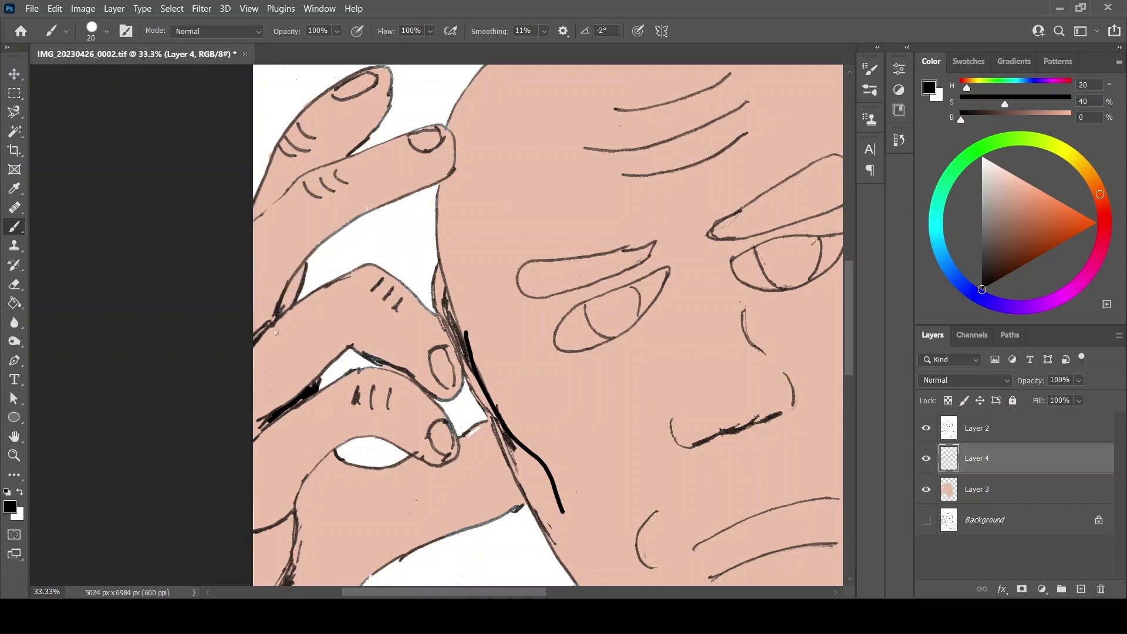
Step: Paint black shadows between the fingers, along the hand's long crease and on the jaw edge behind the hand
drag(302, 266, 278, 309)
scroll(270, 317, down, 3)
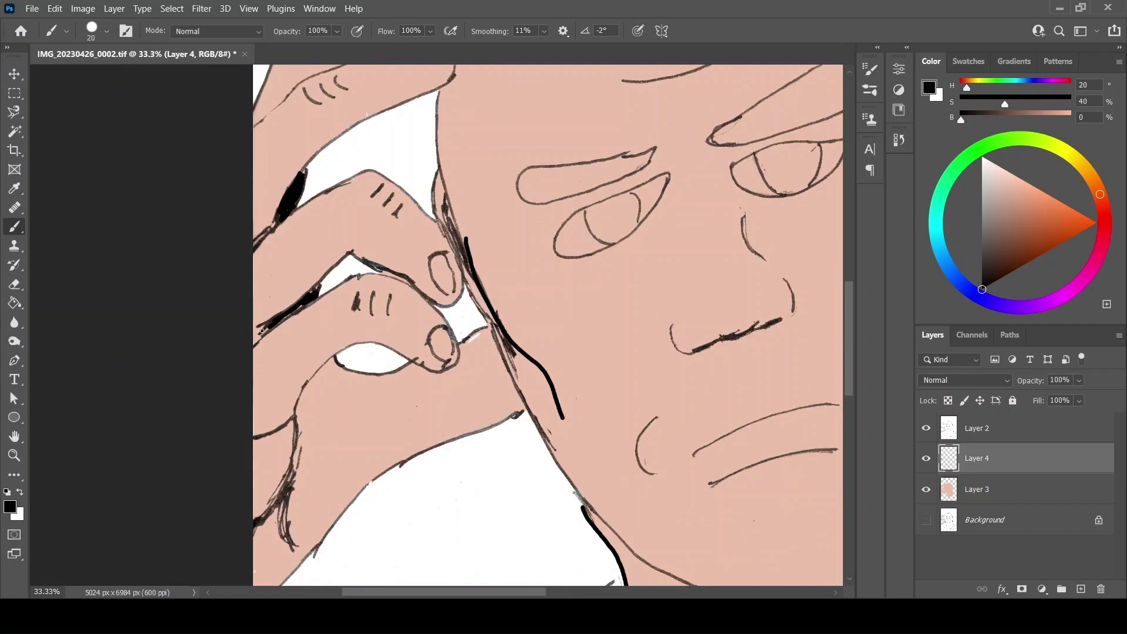
mouse_move(313, 379)
mouse_down()
mouse_move(287, 516)
mouse_move(274, 503)
mouse_move(283, 506)
mouse_move(321, 374)
mouse_up()
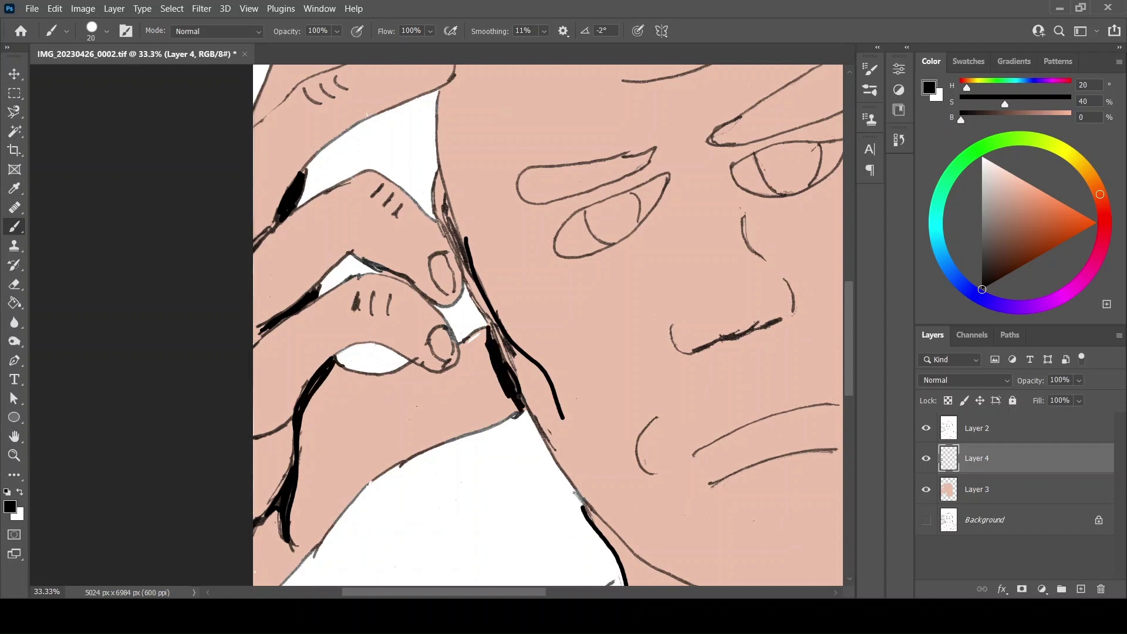
drag(496, 338, 503, 377)
Step: Paint a black shadow down the face edge beside the hand and around the fingertip touching the temple
scroll(503, 377, up, 2)
scroll(493, 329, down, 5)
drag(444, 192, 460, 215)
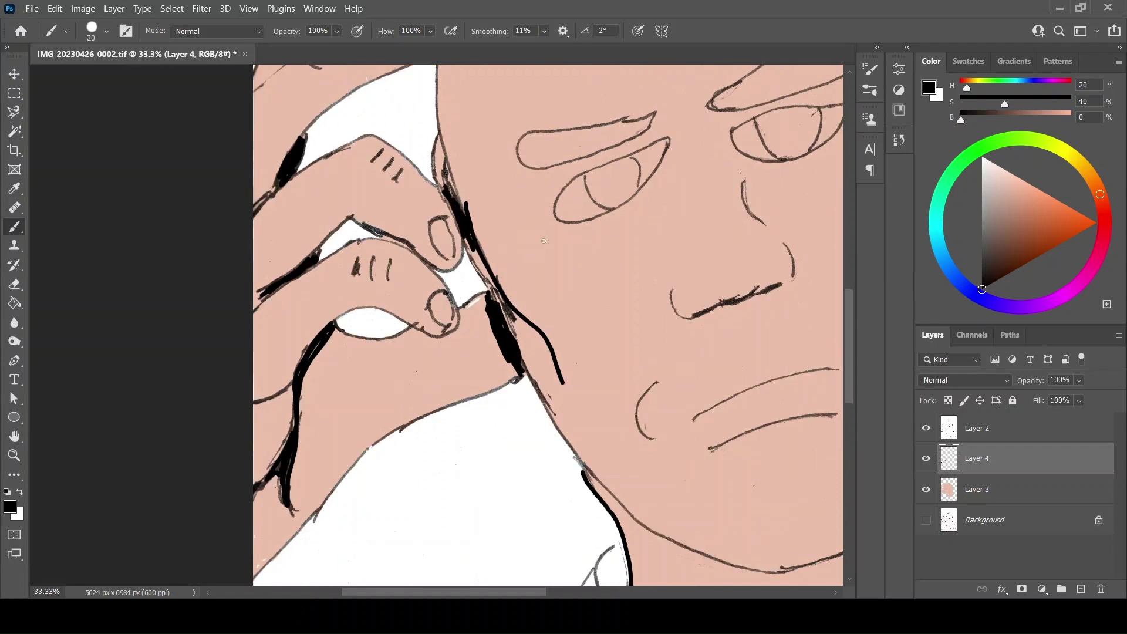
scroll(544, 241, up, 6)
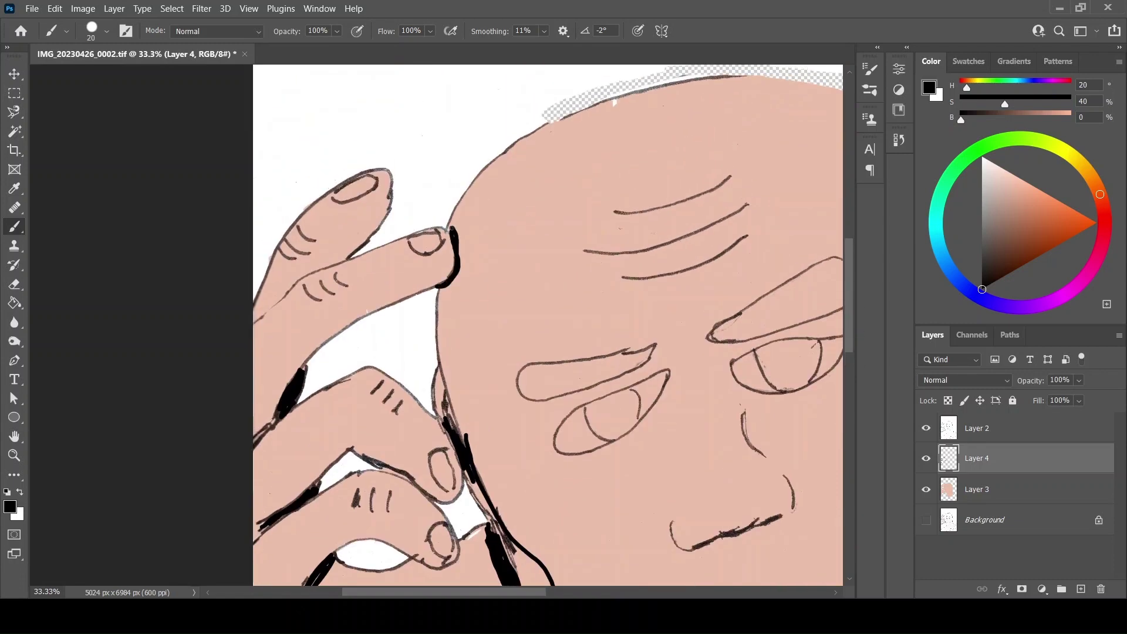
mouse_move(464, 273)
mouse_down()
mouse_move(443, 293)
mouse_move(445, 360)
mouse_up()
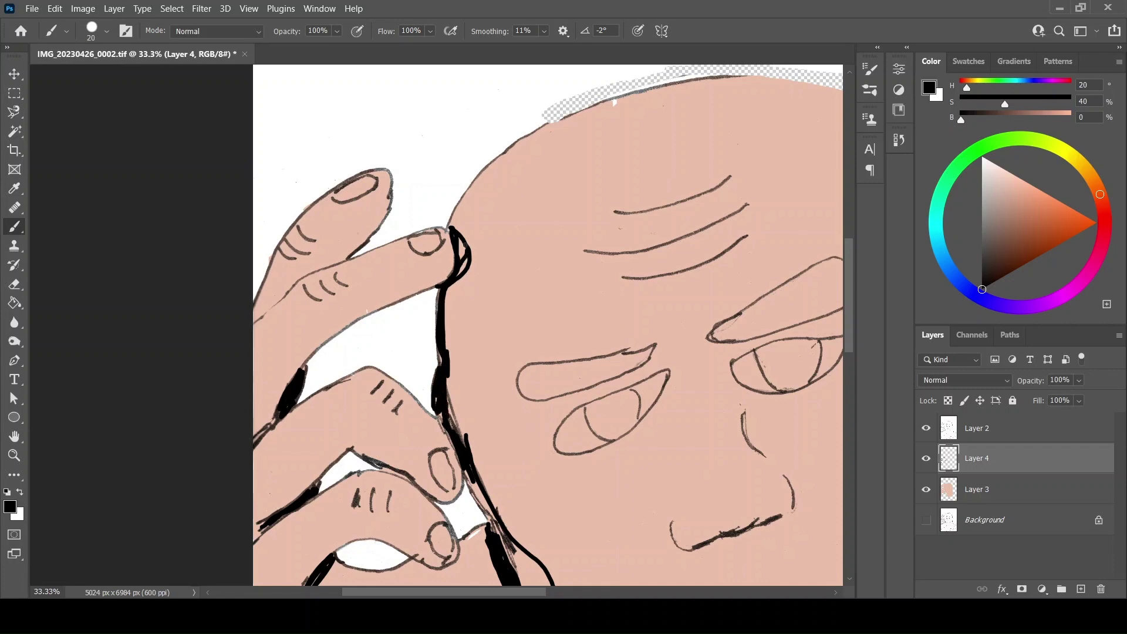
Step: Fill in a broad black shadow under the lower finger gap and extend it down the hand's crease
scroll(457, 264, down, 8)
mouse_move(412, 266)
mouse_down()
mouse_move(309, 300)
mouse_move(400, 273)
mouse_up()
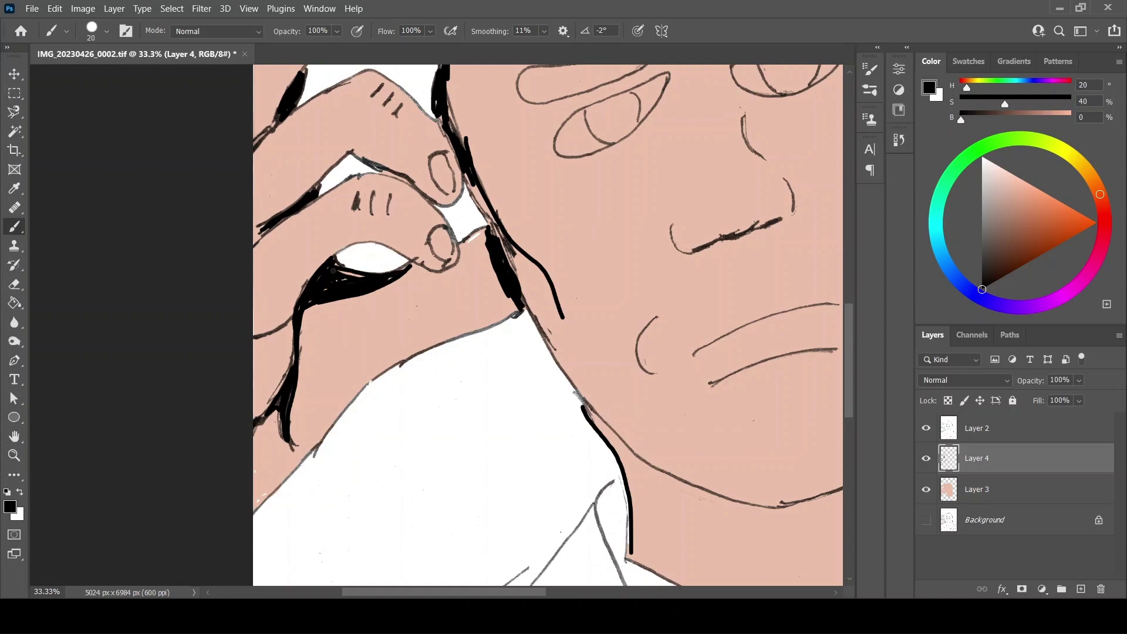
scroll(389, 246, up, 6)
scroll(389, 247, down, 8)
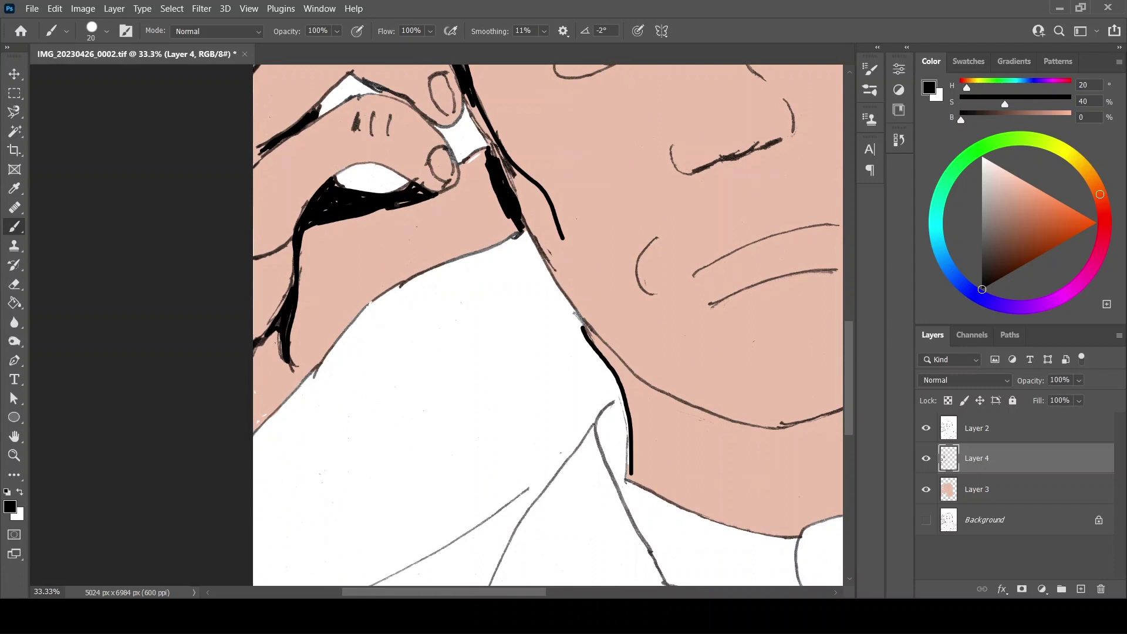
drag(304, 271, 298, 303)
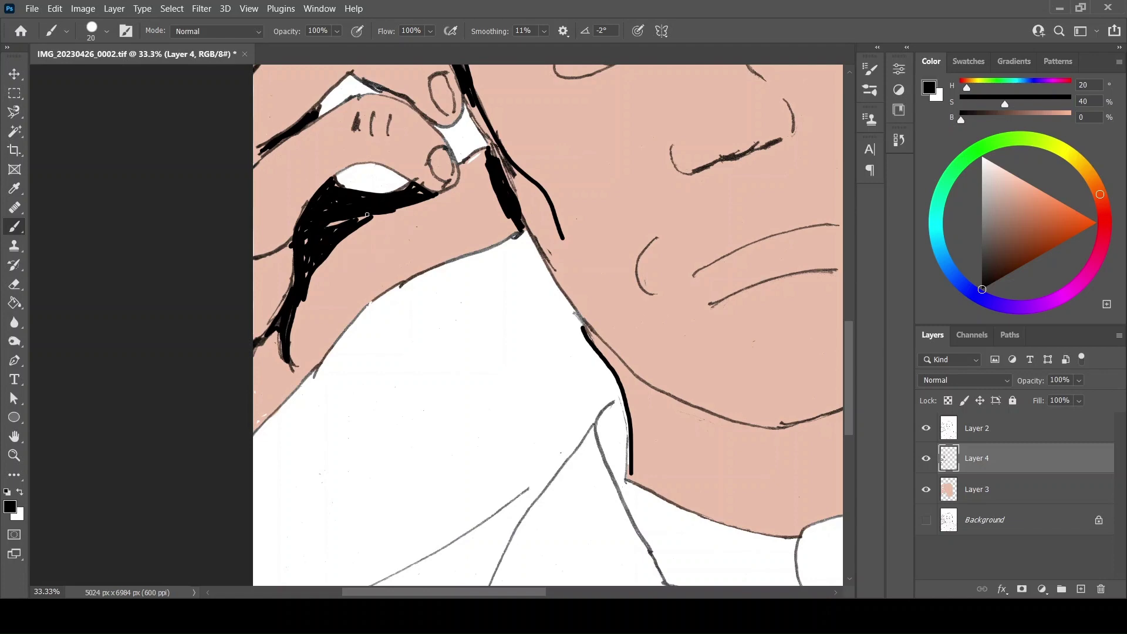
scroll(756, 342, up, 5)
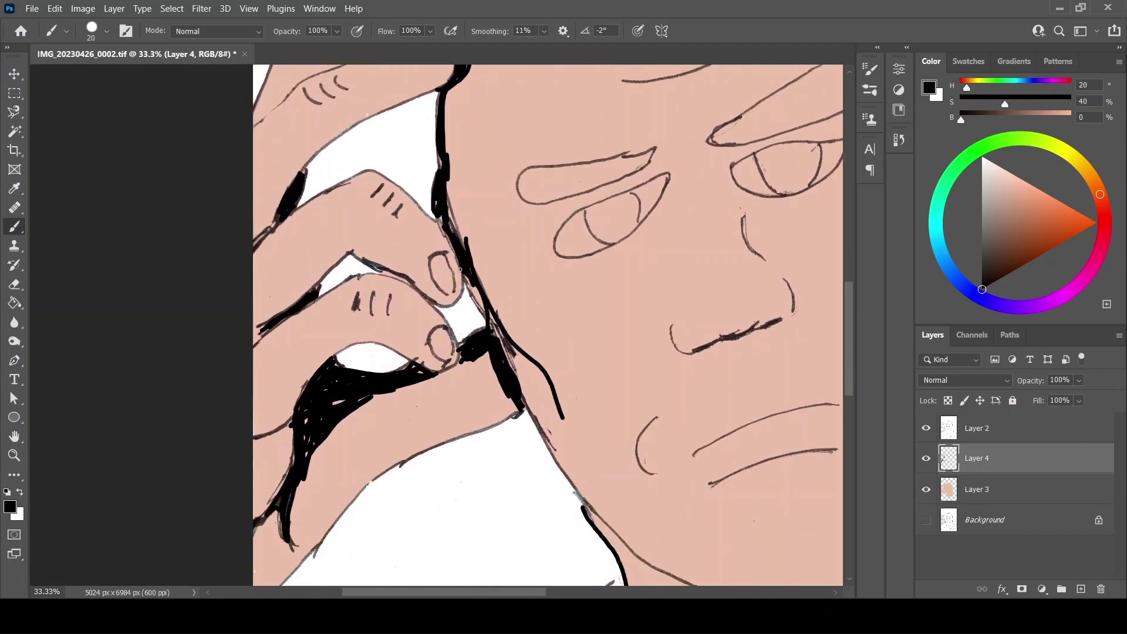
Step: Add a new layer above the black shadow layer
click(14, 455)
click(112, 31)
double_click(639, 333)
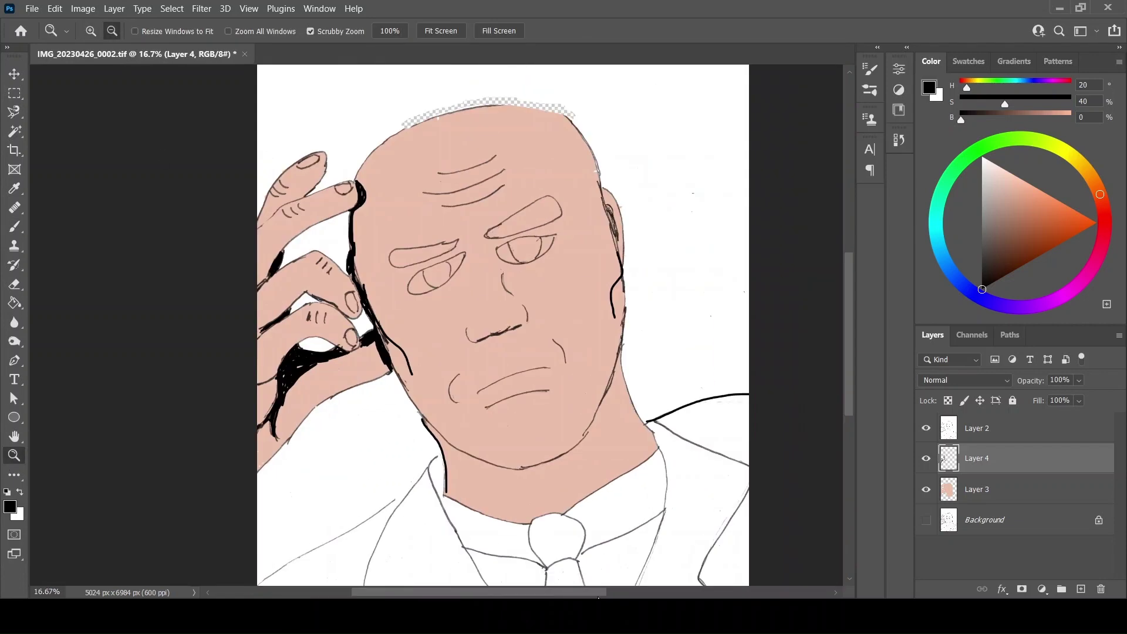
click(1081, 589)
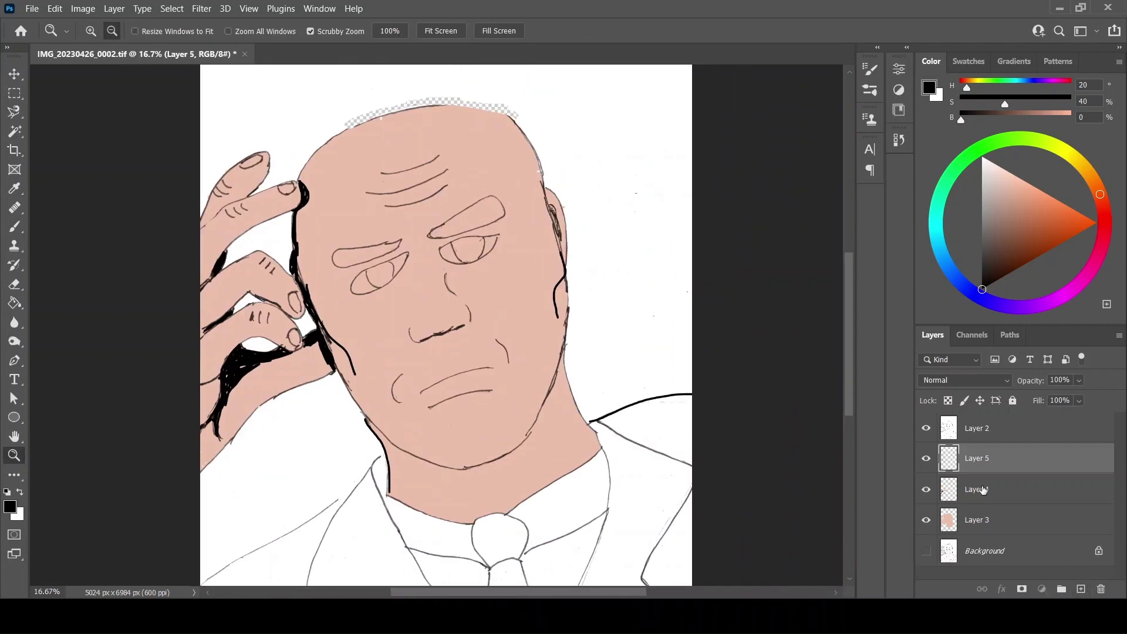
Step: Select the unpainted area of Layer 4 with the Magic Wand
click(983, 489)
key(w)
click(384, 276)
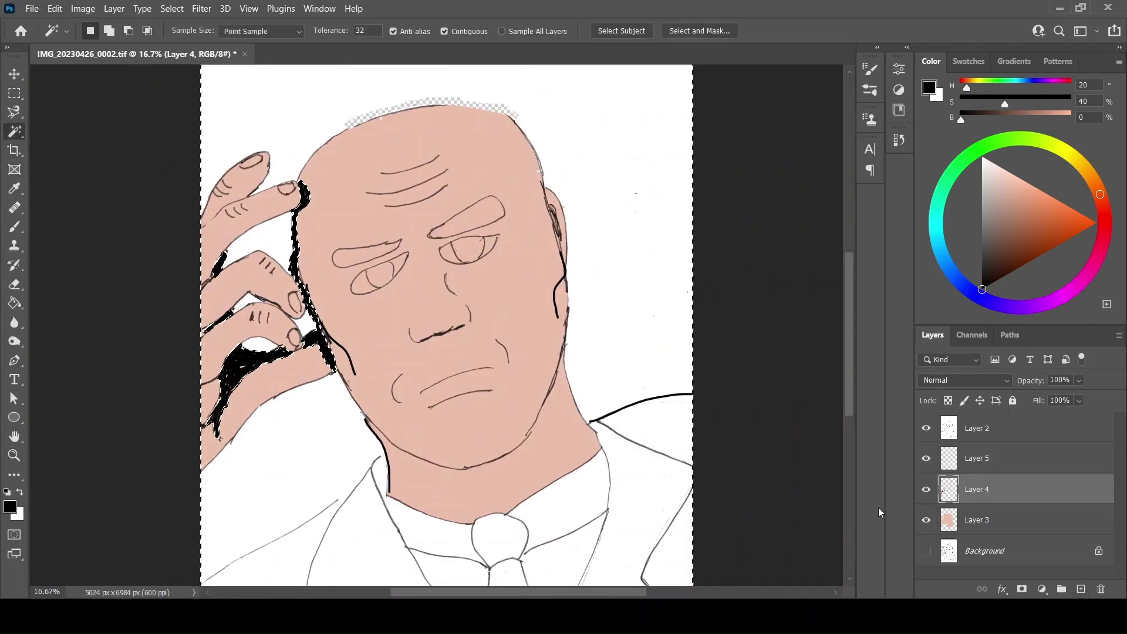
Step: On Layer 2, select the irises with the Magic Wand and fill the one under the higher eyebrow with black
click(973, 431)
click(378, 274)
click(469, 251)
click(15, 303)
click(476, 254)
key(ctrl+d)
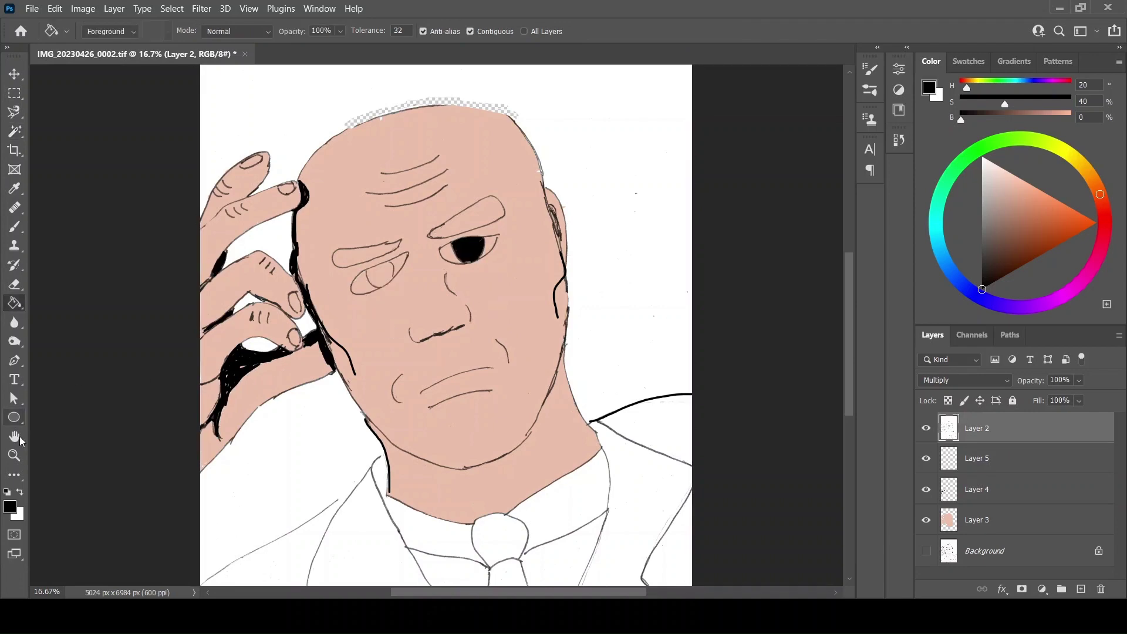
Step: Close the outline of the other eye's iris with the Brush, select its inside and fill it with black
click(14, 456)
click(397, 285)
click(398, 286)
click(397, 285)
click(14, 227)
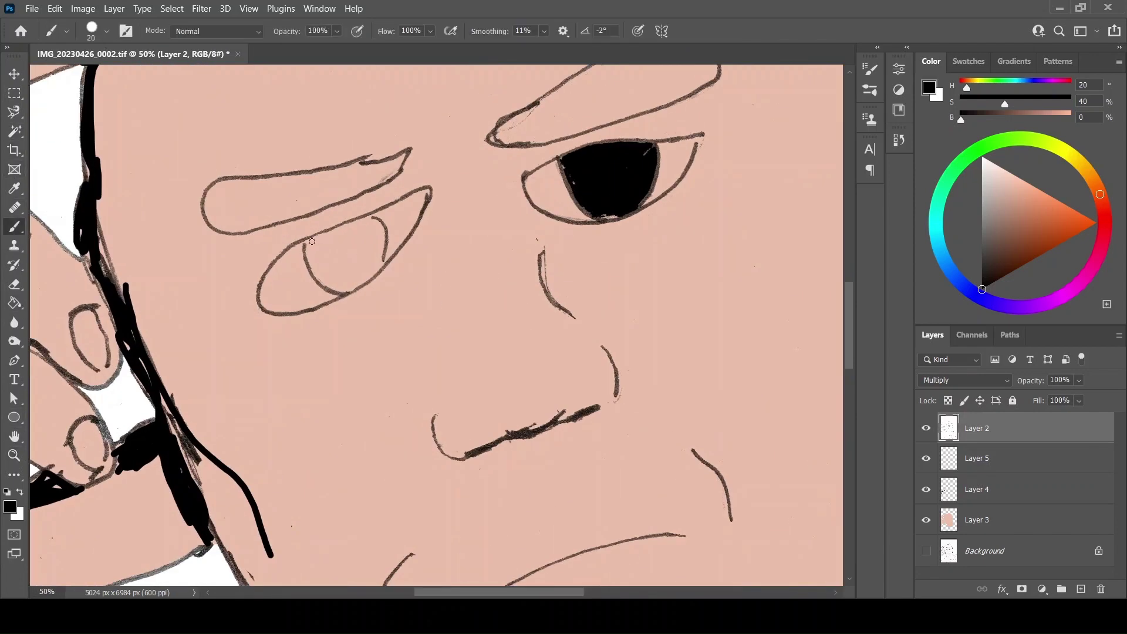
drag(356, 224, 311, 258)
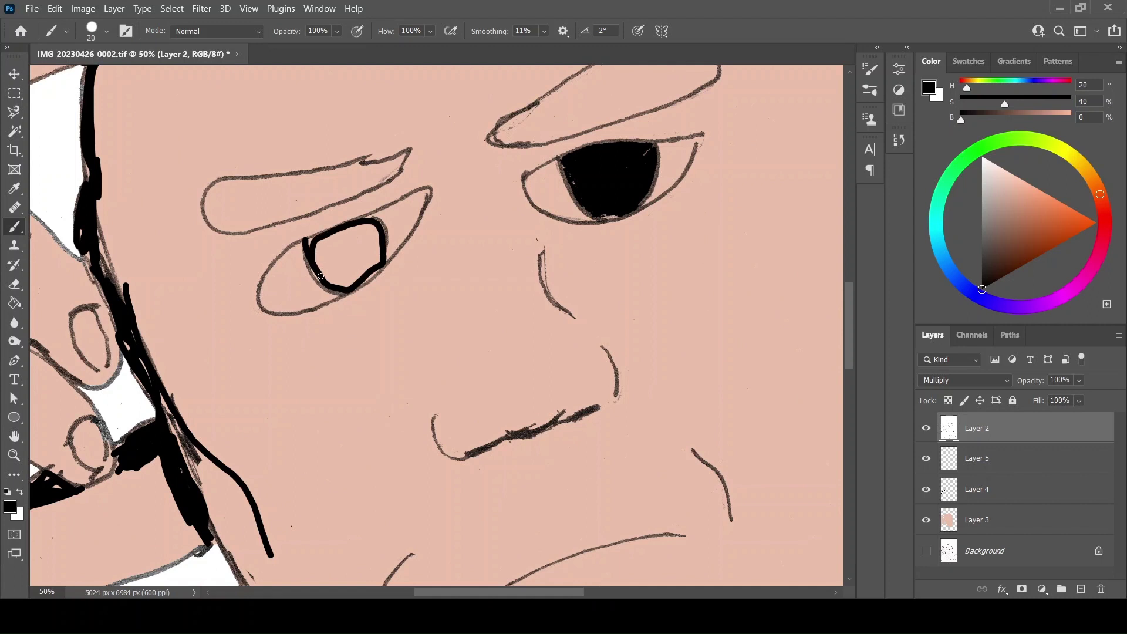
key(w)
click(344, 264)
key(g)
click(345, 264)
key(ctrl+d)
key(b)
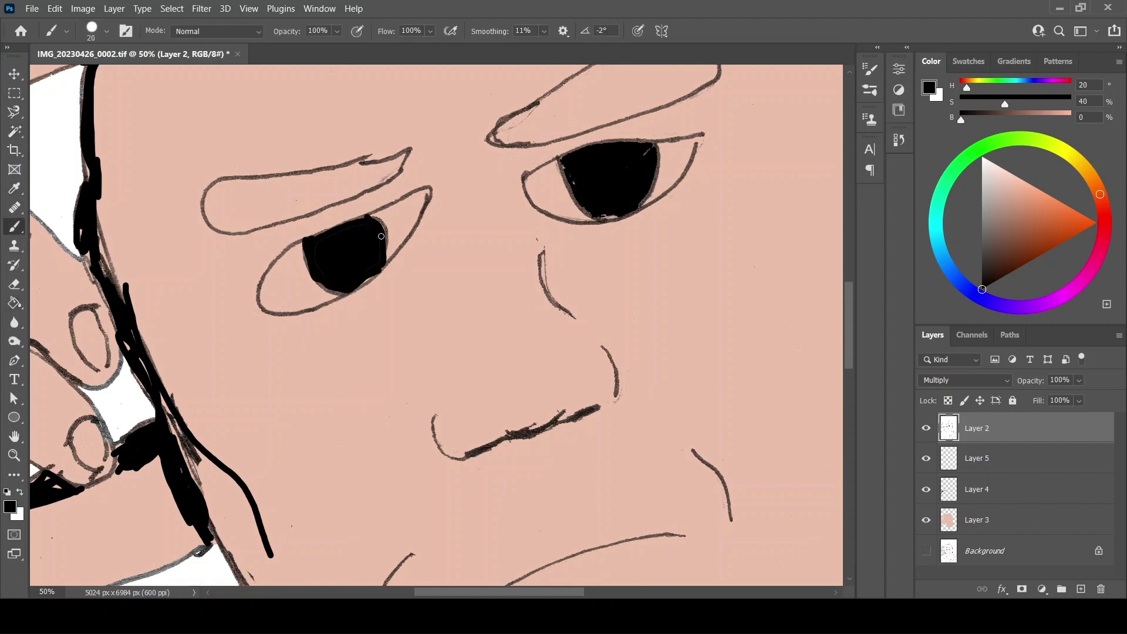
Step: Paint a thick black stroke over the lower mouth line and go over the curved creases on both sides of the mouth
scroll(807, 437, down, 10)
mouse_move(497, 339)
mouse_down()
mouse_move(653, 293)
mouse_move(589, 305)
mouse_move(508, 344)
mouse_move(592, 309)
mouse_up()
mouse_move(419, 236)
mouse_down()
mouse_move(387, 291)
mouse_move(403, 315)
mouse_up()
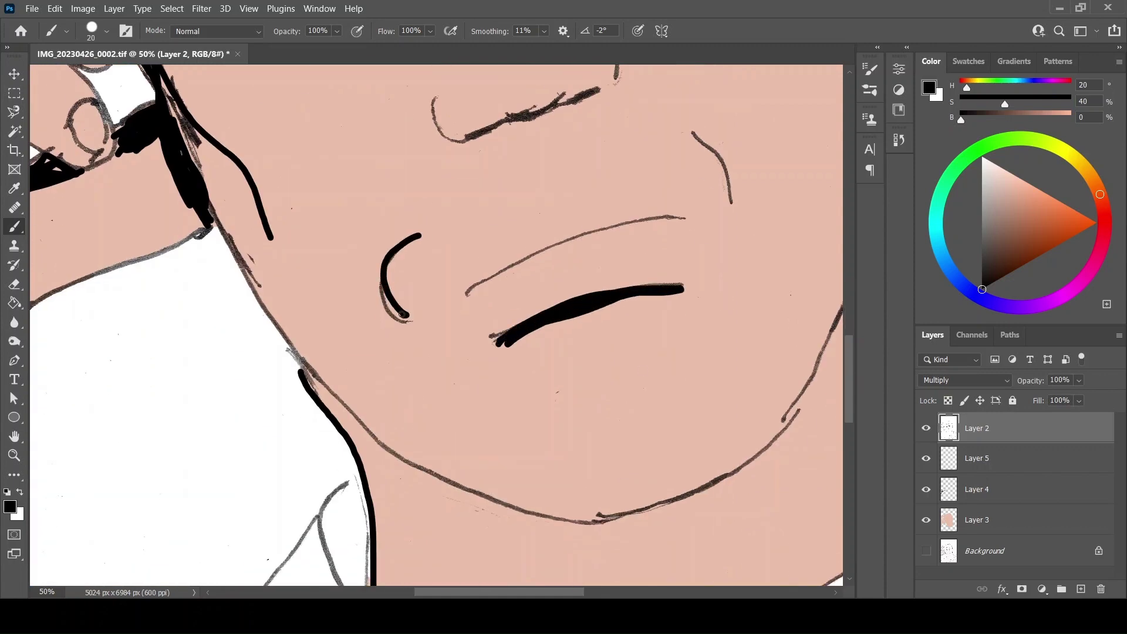
drag(701, 141, 731, 206)
Step: On Layer 5, select both eyebrows with the Magnetic Lasso and fill them with a mid grey of 56% brightness
drag(850, 389, 851, 306)
click(1036, 460)
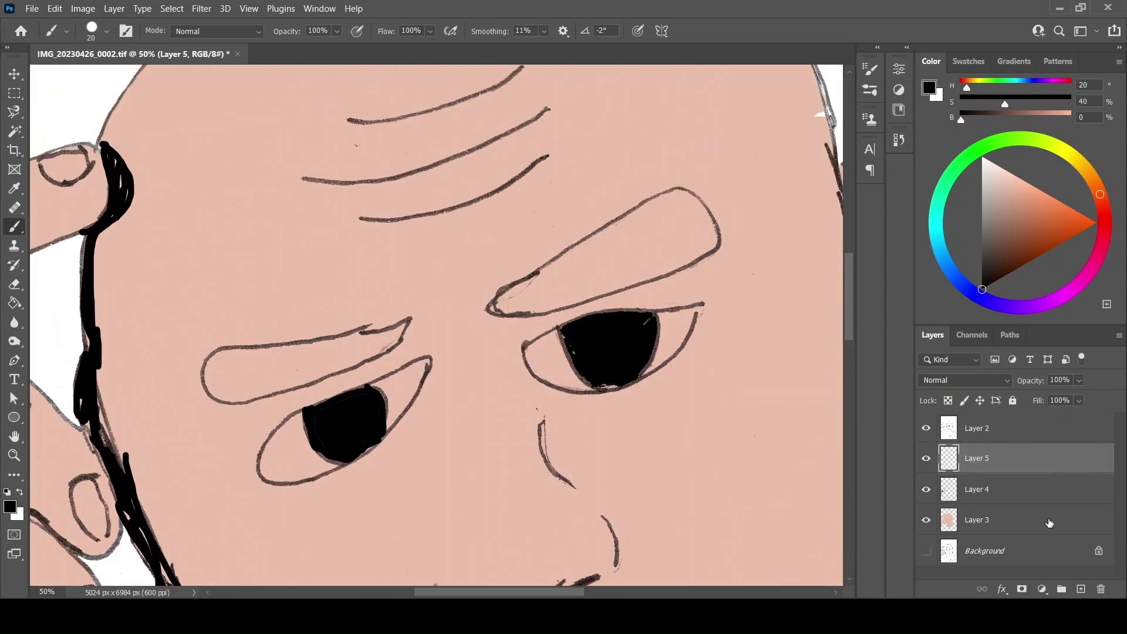
click(981, 215)
key(l)
click(403, 321)
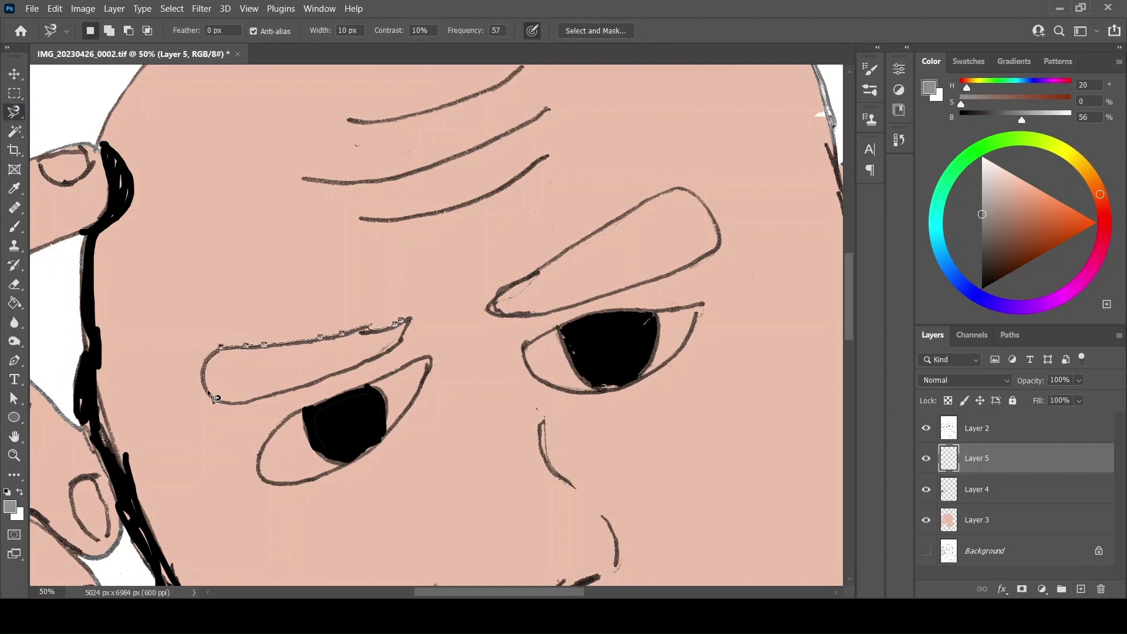
click(403, 321)
shift+click(538, 265)
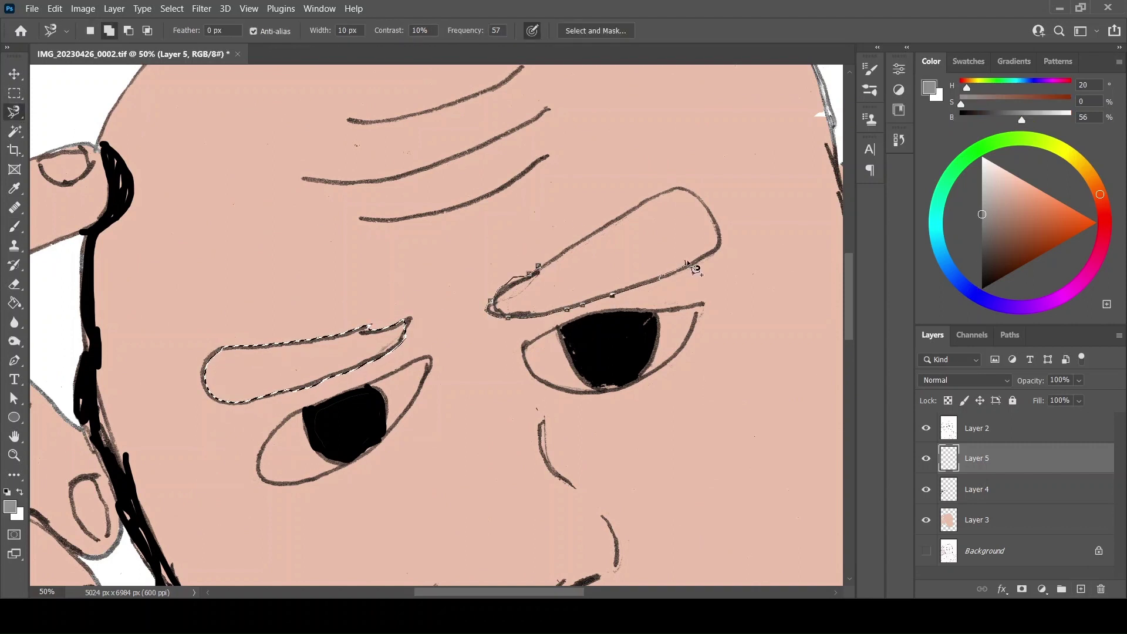
click(538, 266)
click(14, 303)
click(282, 371)
key(ctrl+d)
Step: Select Layer 3 and sample the skin tone from the forehead for the Brush
click(15, 456)
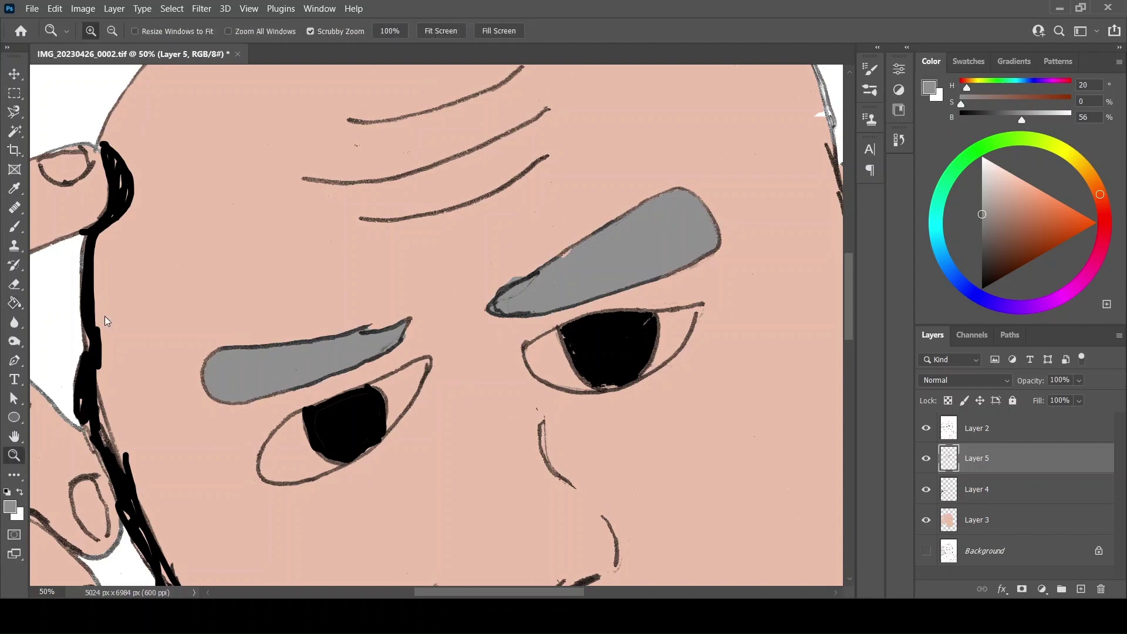
click(111, 31)
click(581, 283)
alt+click(582, 284)
click(979, 530)
key(b)
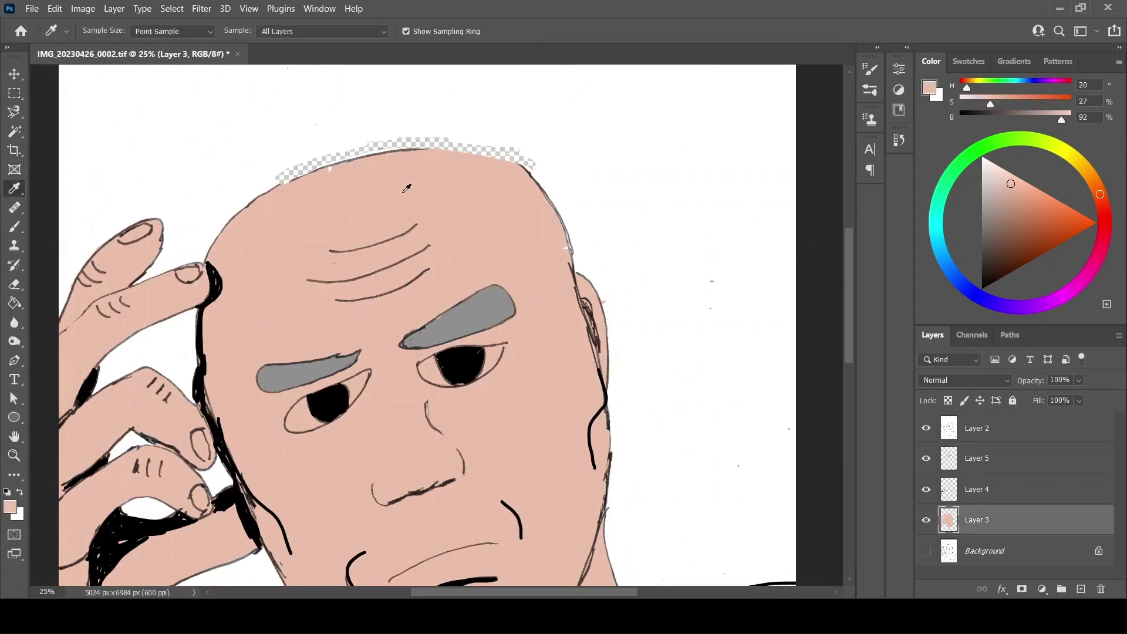
alt+click(321, 173)
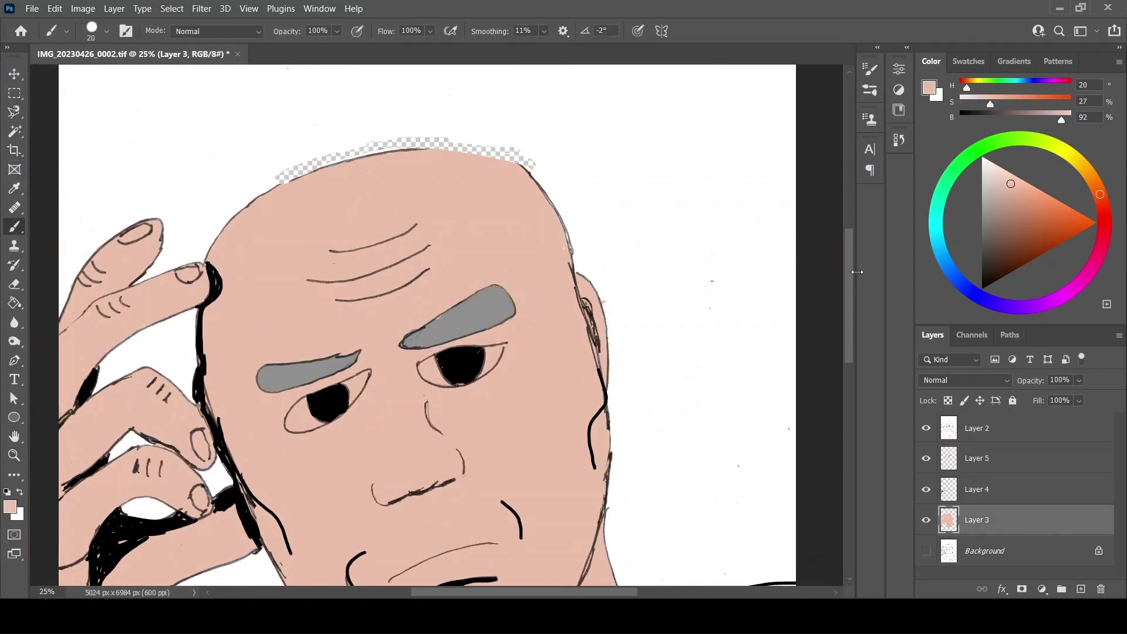
Step: Add a new layer above Layer 3 and choose a muted green with H 135, S 37, B 48
drag(850, 272, 852, 390)
click(1081, 589)
click(960, 163)
click(1015, 223)
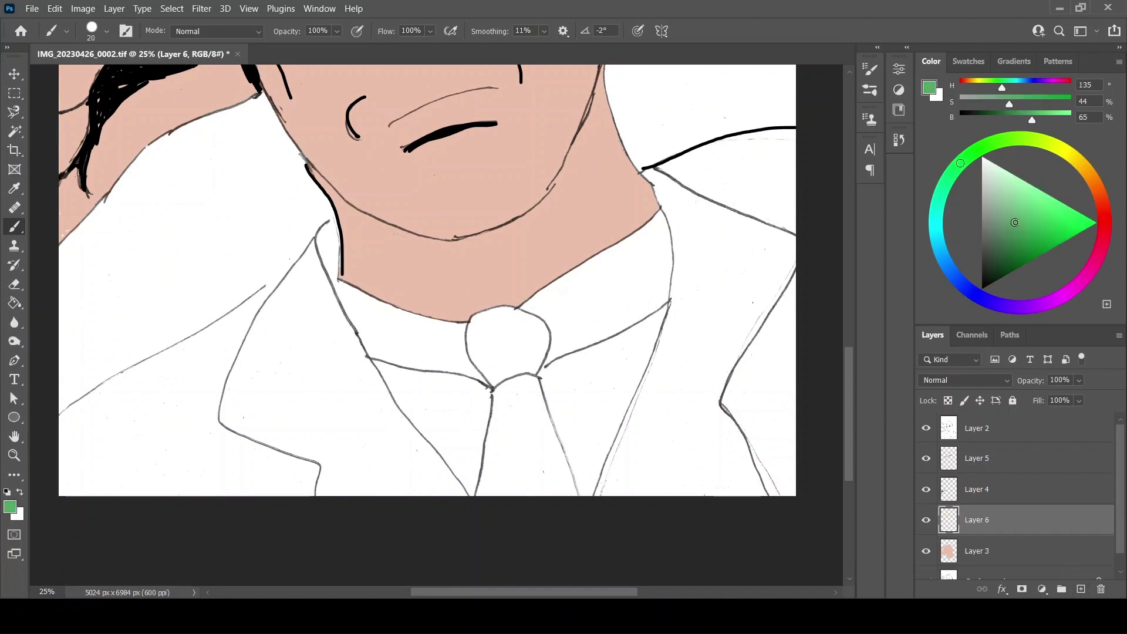
drag(1015, 223, 1003, 237)
Step: Trace both halves of the jacket with the Magnetic Lasso as one selection and fill them with the green
click(14, 111)
mouse_move(308, 243)
mouse_down()
mouse_move(48, 441)
mouse_move(277, 546)
mouse_move(442, 462)
mouse_move(338, 308)
mouse_move(330, 221)
mouse_up()
click(330, 219)
shift+click(338, 273)
mouse_move(338, 273)
mouse_down()
mouse_move(346, 232)
mouse_move(331, 281)
mouse_up()
click(331, 281)
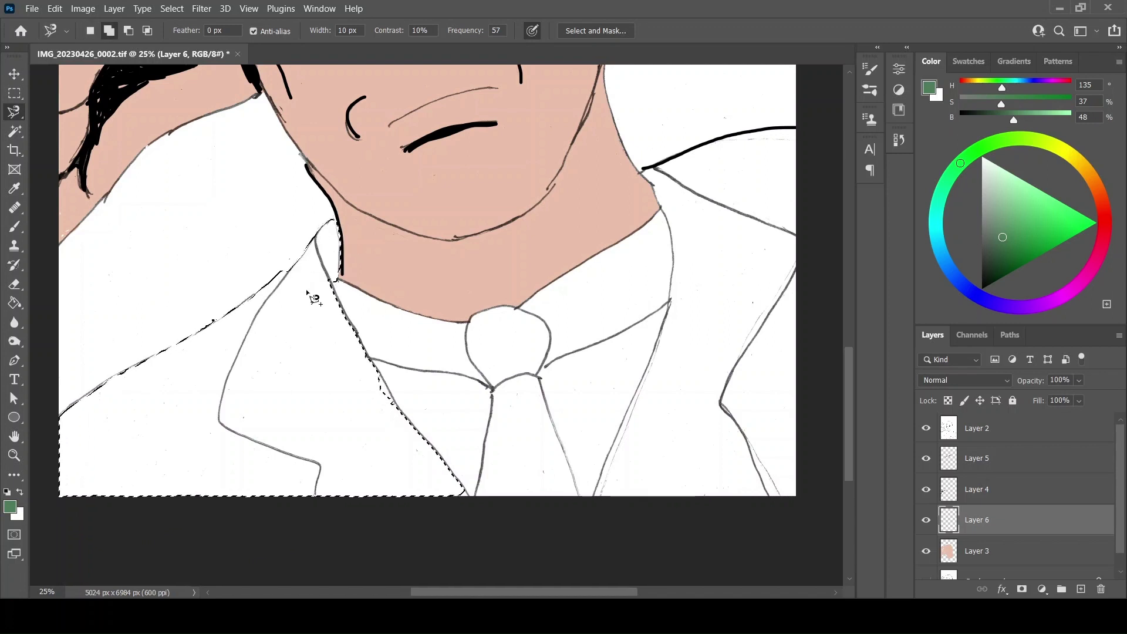
mouse_move(639, 171)
mouse_down()
mouse_move(672, 279)
mouse_move(597, 515)
mouse_move(856, 300)
mouse_move(274, 136)
mouse_move(68, 170)
mouse_up()
drag(628, 592, 489, 593)
drag(625, 145, 645, 140)
mouse_move(352, 473)
mouse_down()
mouse_move(386, 499)
mouse_move(339, 528)
mouse_up()
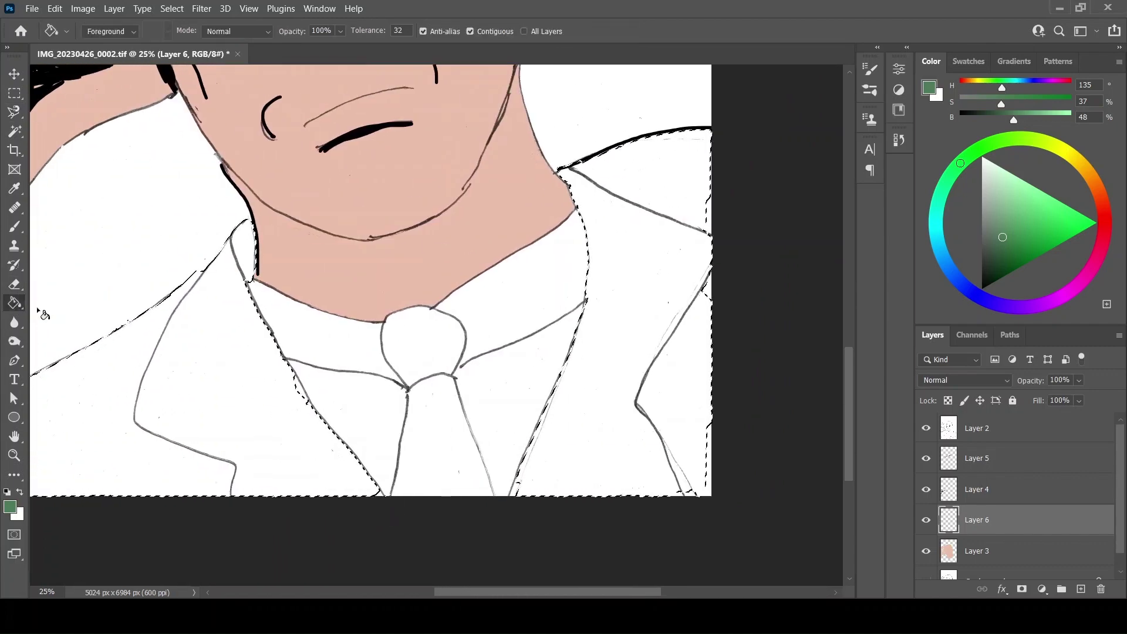
key(alt+BackSpace)
key(ctrl+d)
Step: Paint over the unfilled gaps along the jacket's lapels and the canvas edges with a size 58 green brush
key(b)
click(112, 70)
drag(705, 209, 705, 275)
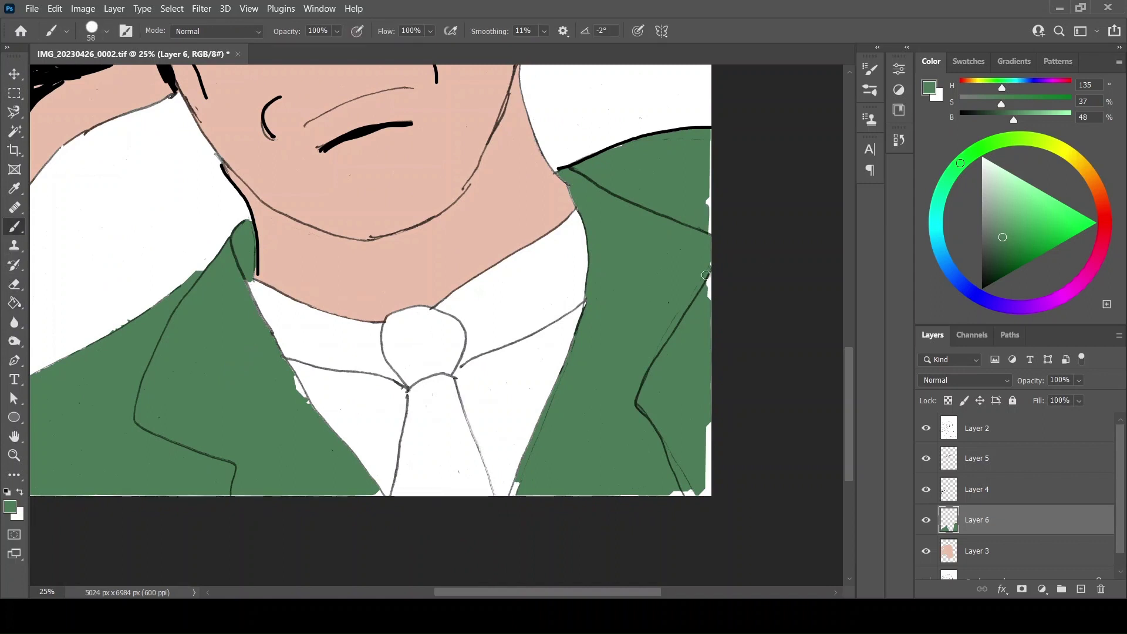
mouse_move(711, 148)
mouse_down()
mouse_move(708, 478)
mouse_move(716, 372)
mouse_move(674, 492)
mouse_move(521, 471)
mouse_up()
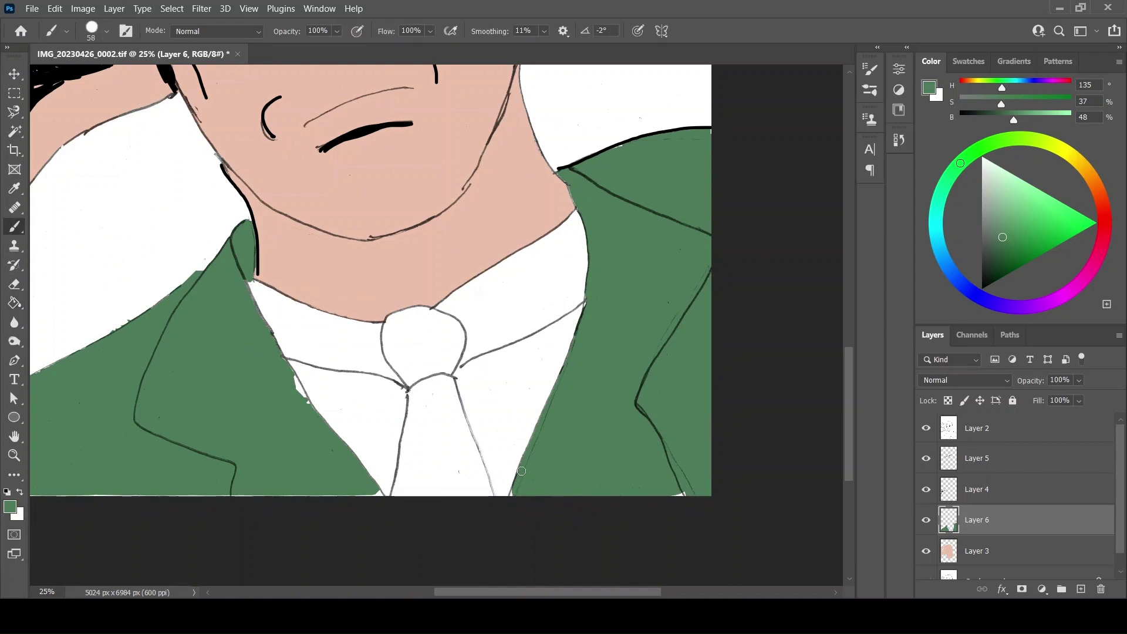
drag(635, 592, 584, 593)
drag(489, 401, 464, 347)
drag(567, 495, 186, 496)
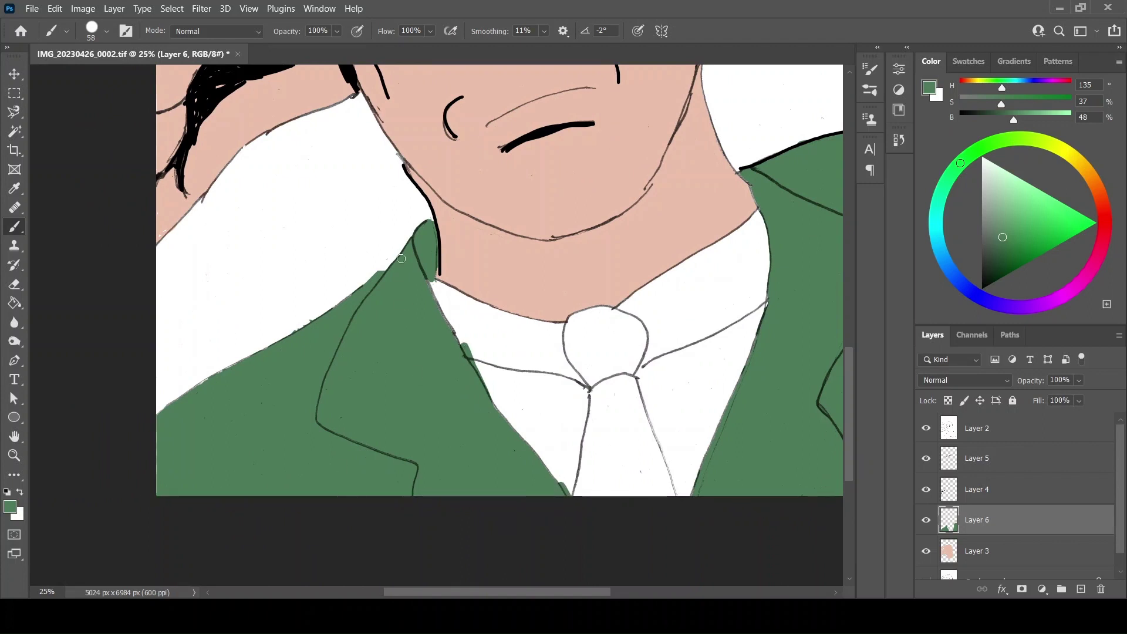
Step: Add a new layer above the jacket layer and choose a mustard yellow with H 48, S 97, B 71
drag(600, 593, 657, 595)
click(1078, 160)
click(1061, 241)
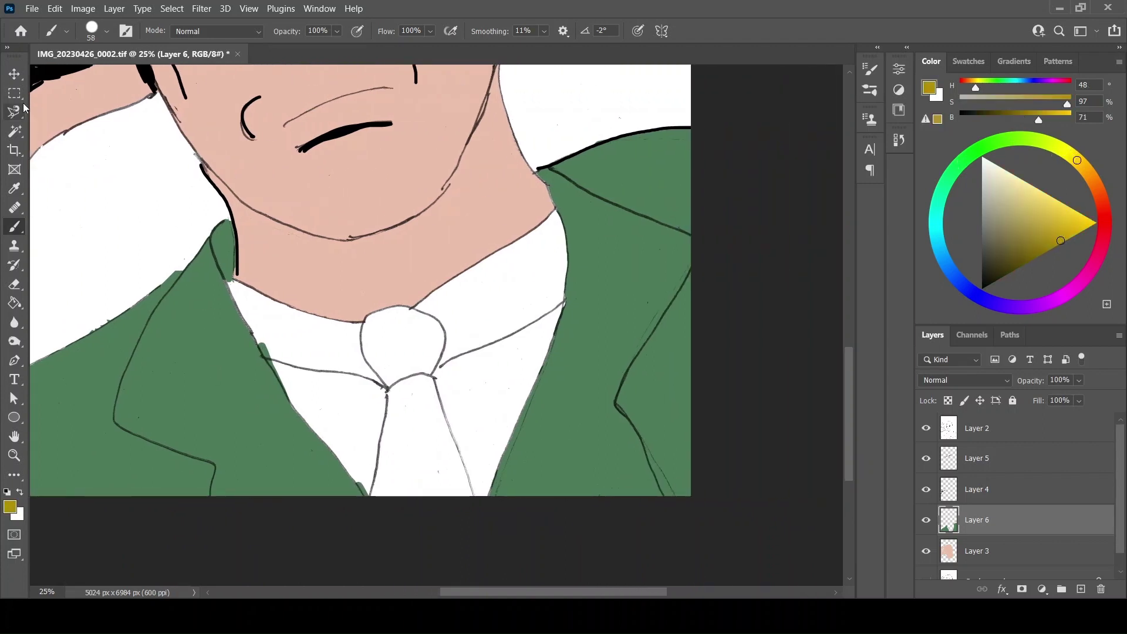
click(14, 111)
click(1081, 589)
Step: Trace the shirt and tie area with the Magnetic Lasso, fill it with mustard yellow and brush over the remaining gaps
click(229, 286)
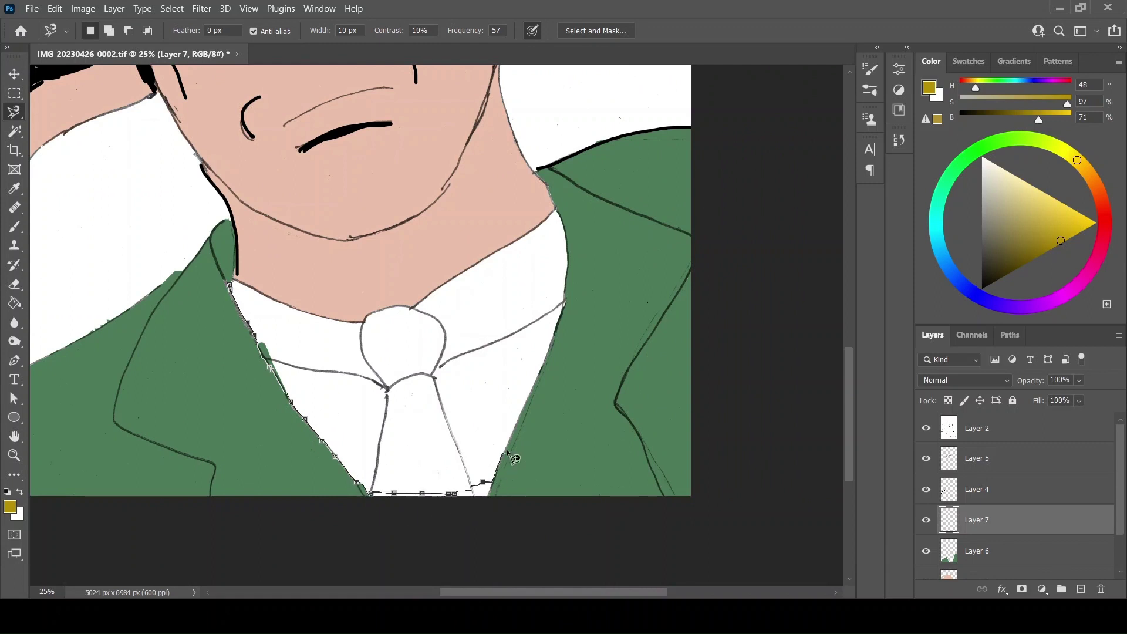
double_click(248, 295)
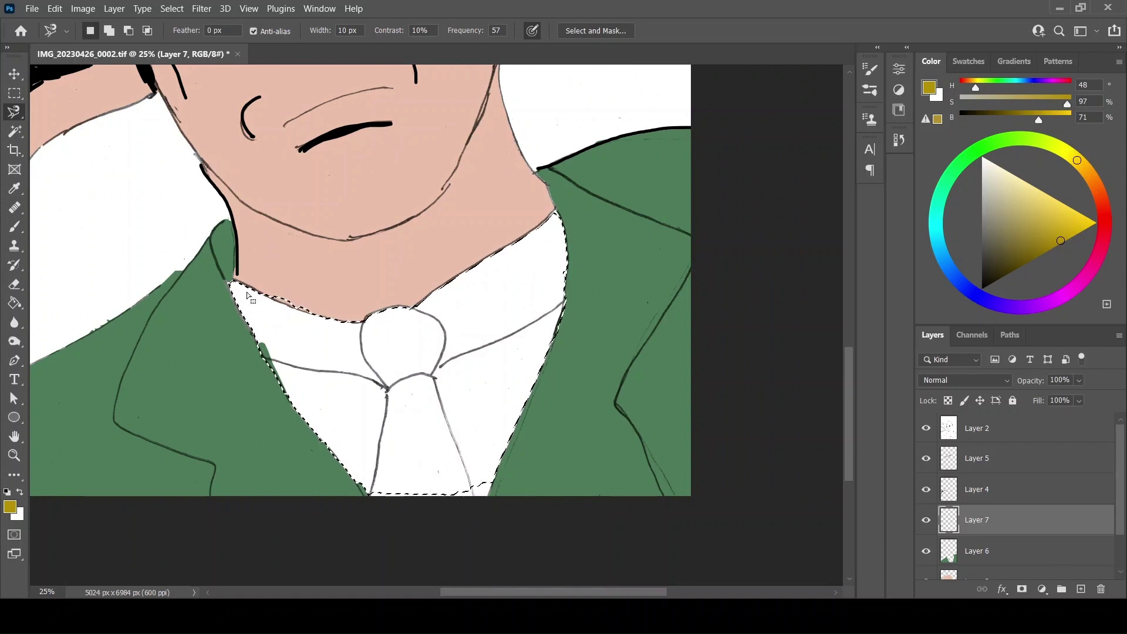
key(g)
click(335, 395)
key(ctrl+d)
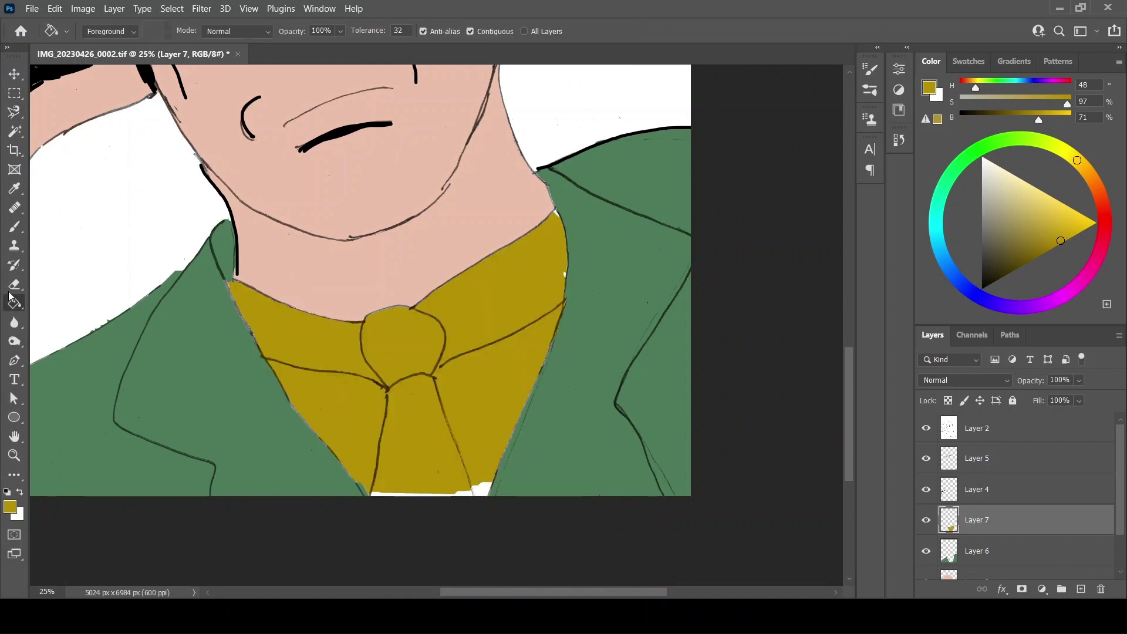
key(b)
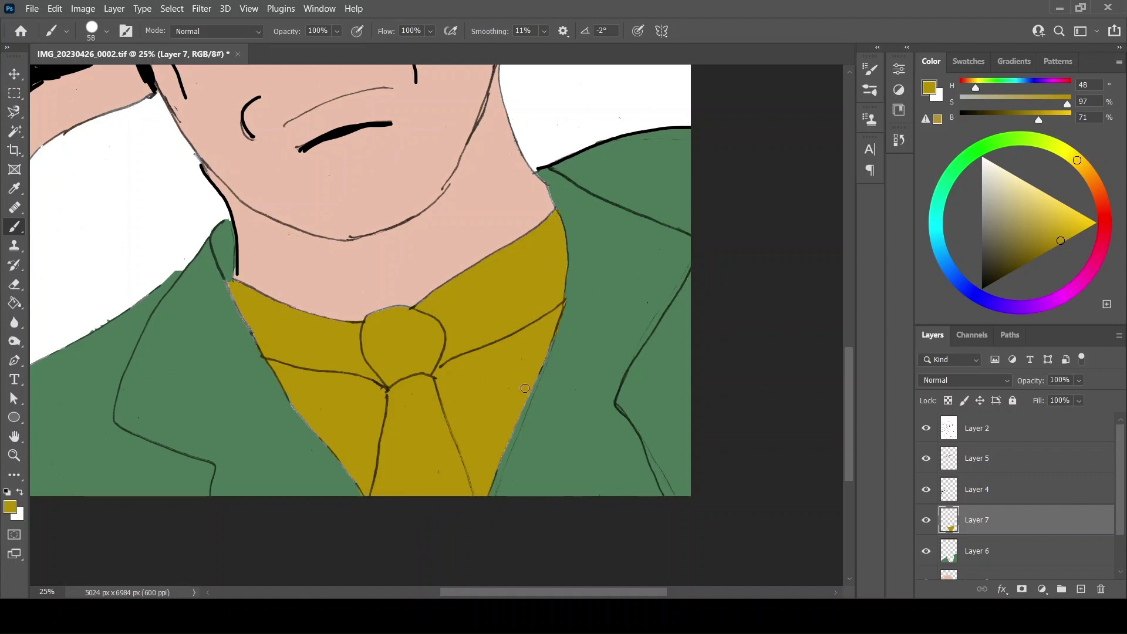
Step: On a new layer above the shirt, trace the tie and fill it with olive brown (H 48, S 62, B 59), brushing its lower edge
key(ctrl+shift+alt+n)
click(1025, 236)
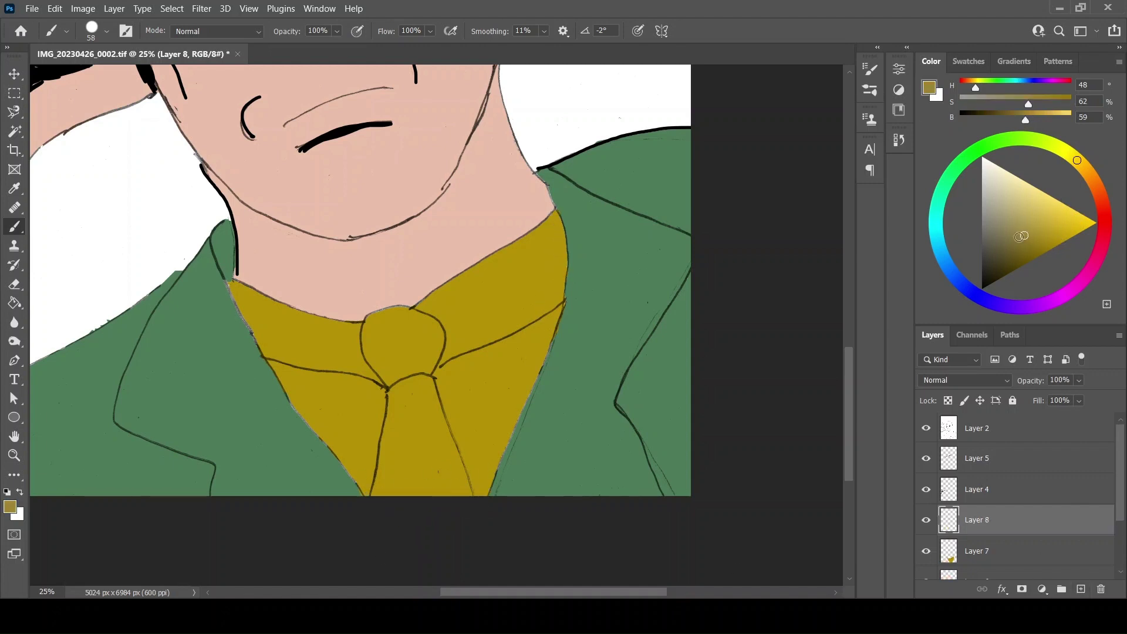
key(l)
click(381, 309)
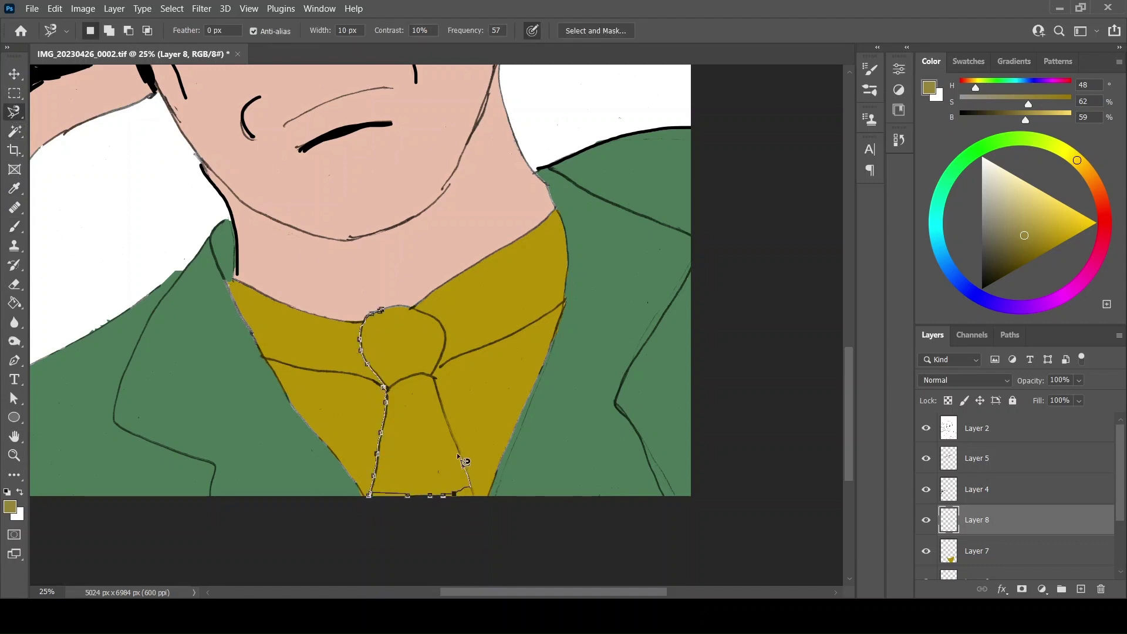
click(380, 309)
key(g)
click(403, 342)
key(ctrl+d)
key(b)
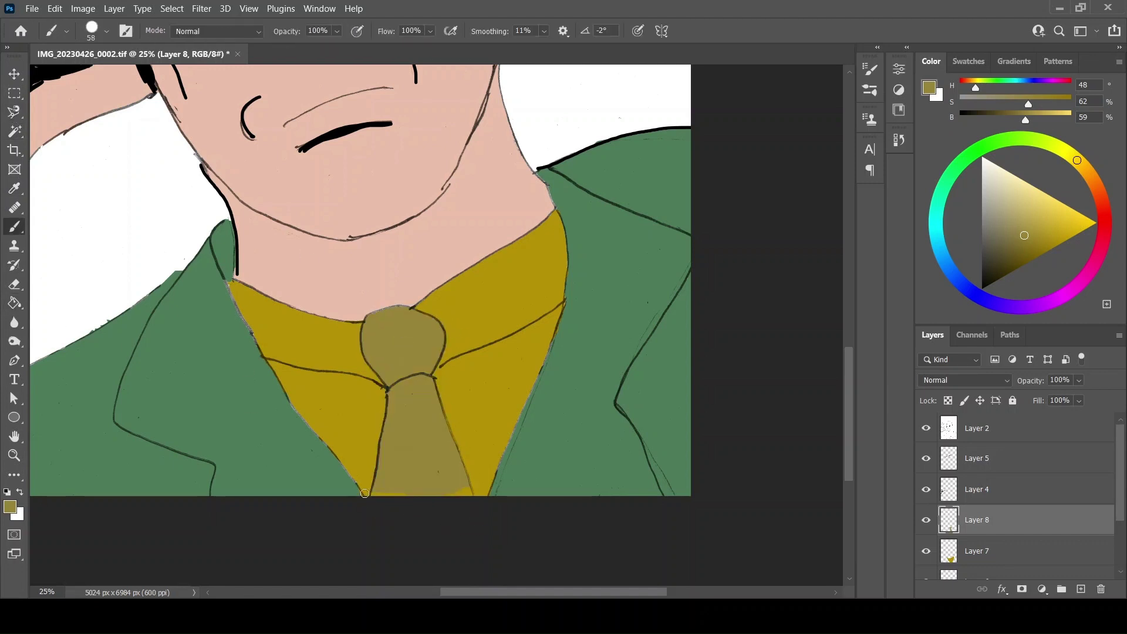
Step: Add a new layer above Layer 5 and set the foreground colour to white
click(16, 457)
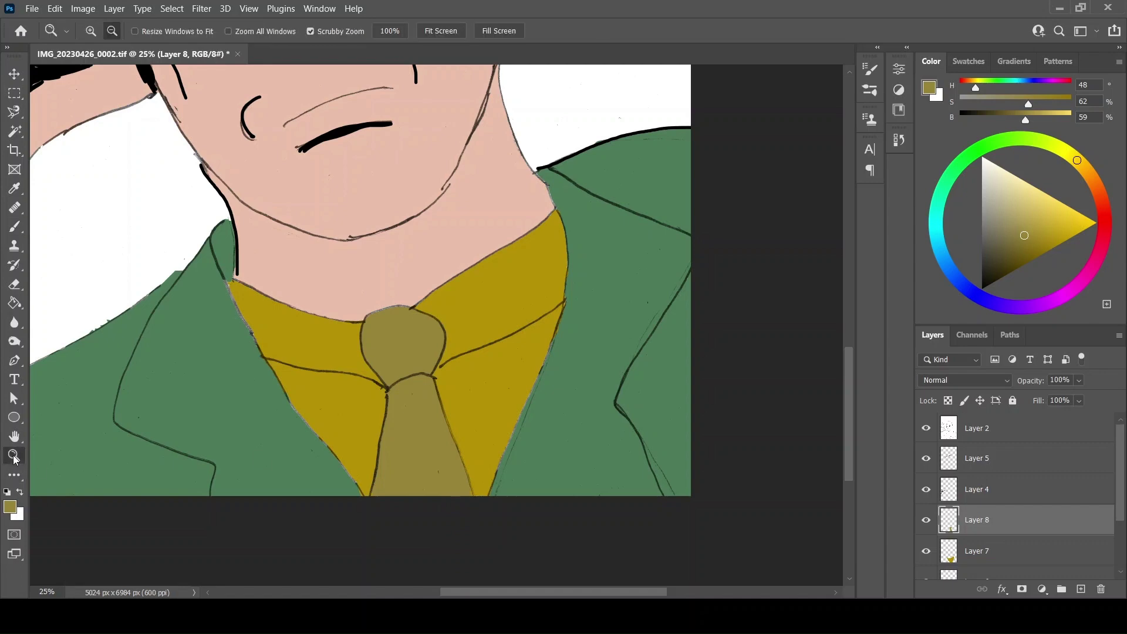
click(213, 360)
click(214, 360)
scroll(336, 278, up, 2)
click(998, 457)
click(1081, 589)
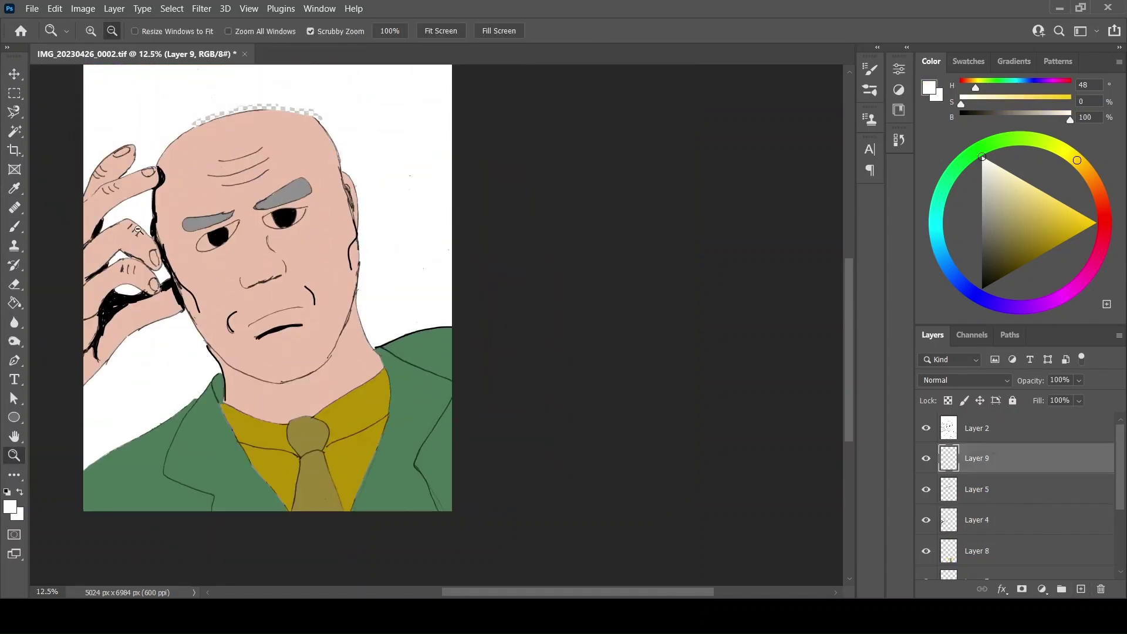
click(203, 172)
key(i)
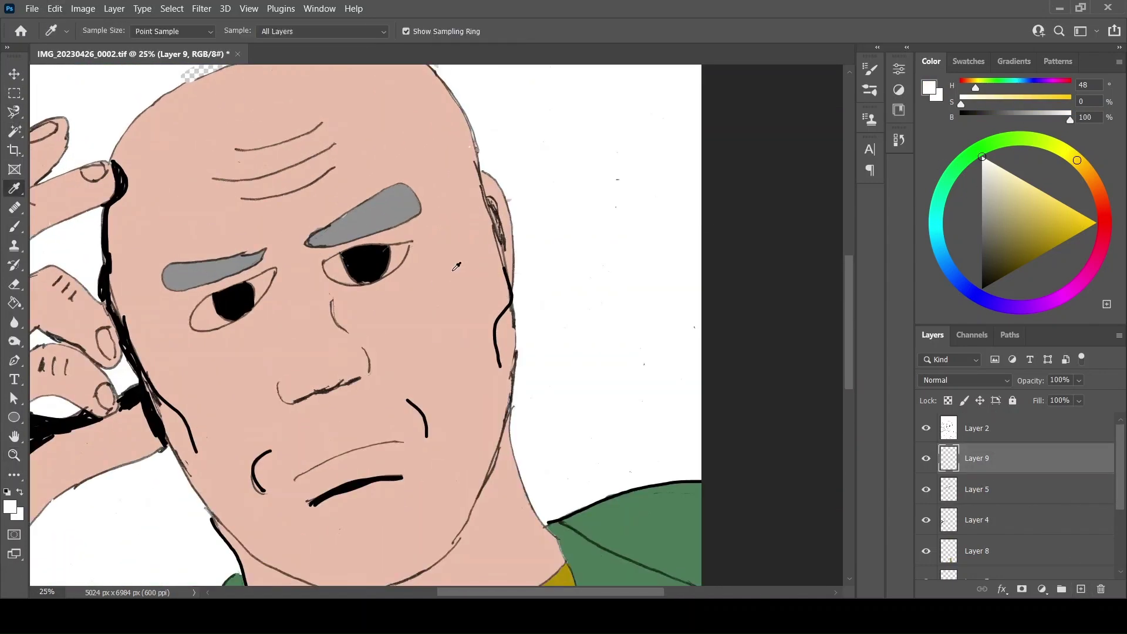
Step: Select the areas on either side of both irises with the Magnetic Lasso and fill the eyes with white
click(14, 226)
click(14, 456)
click(241, 282)
click(240, 283)
click(14, 112)
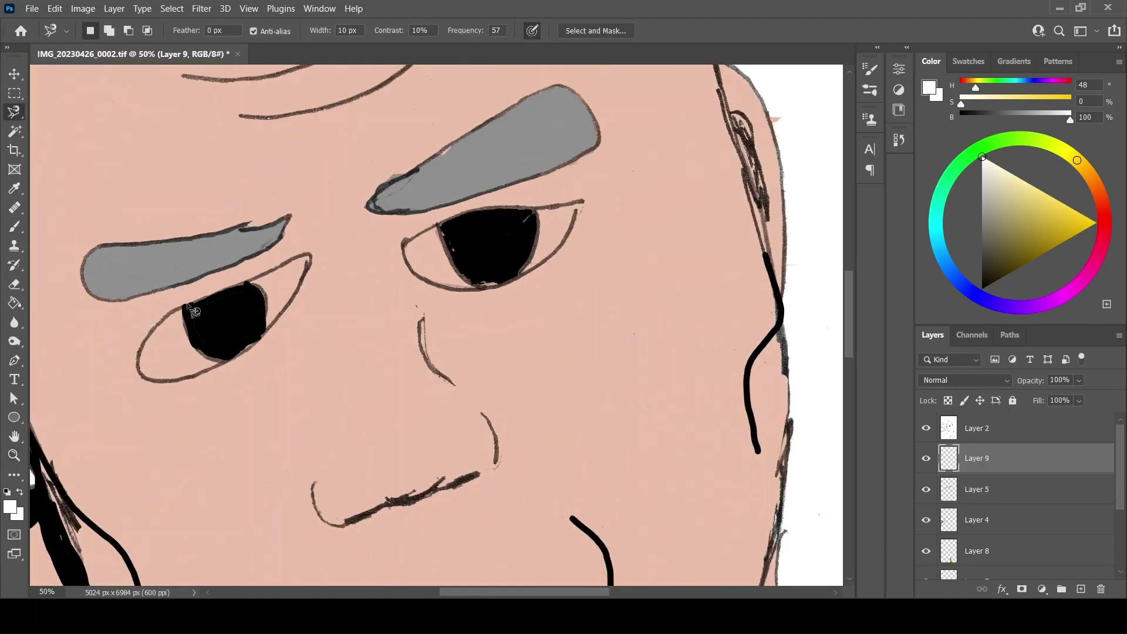
click(184, 301)
click(183, 301)
shift+click(249, 283)
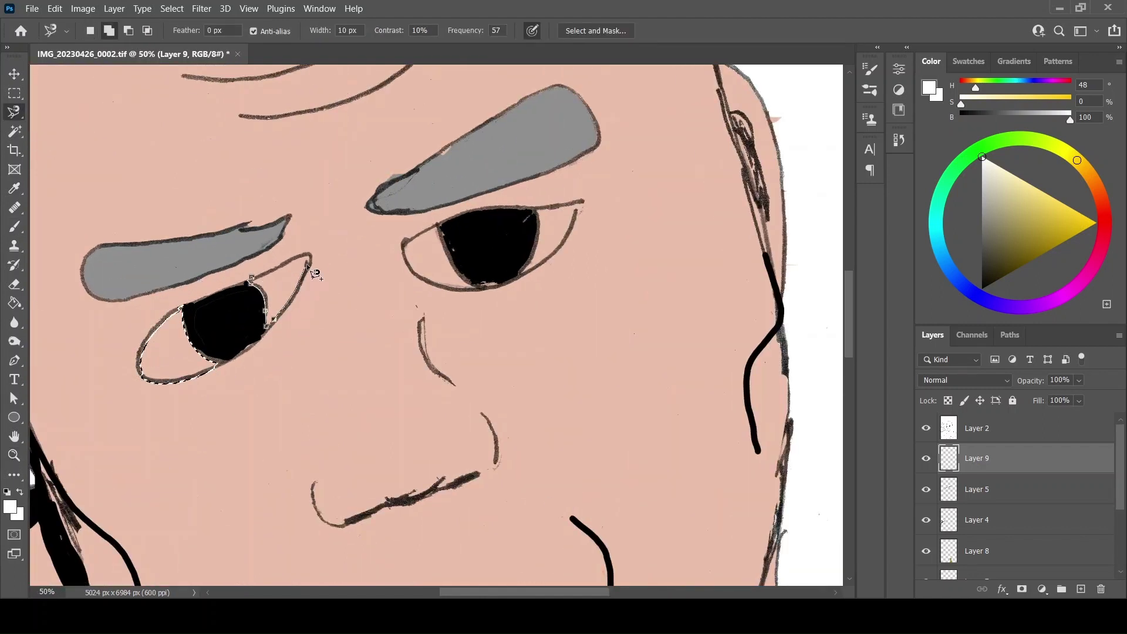
click(249, 283)
click(442, 228)
click(442, 228)
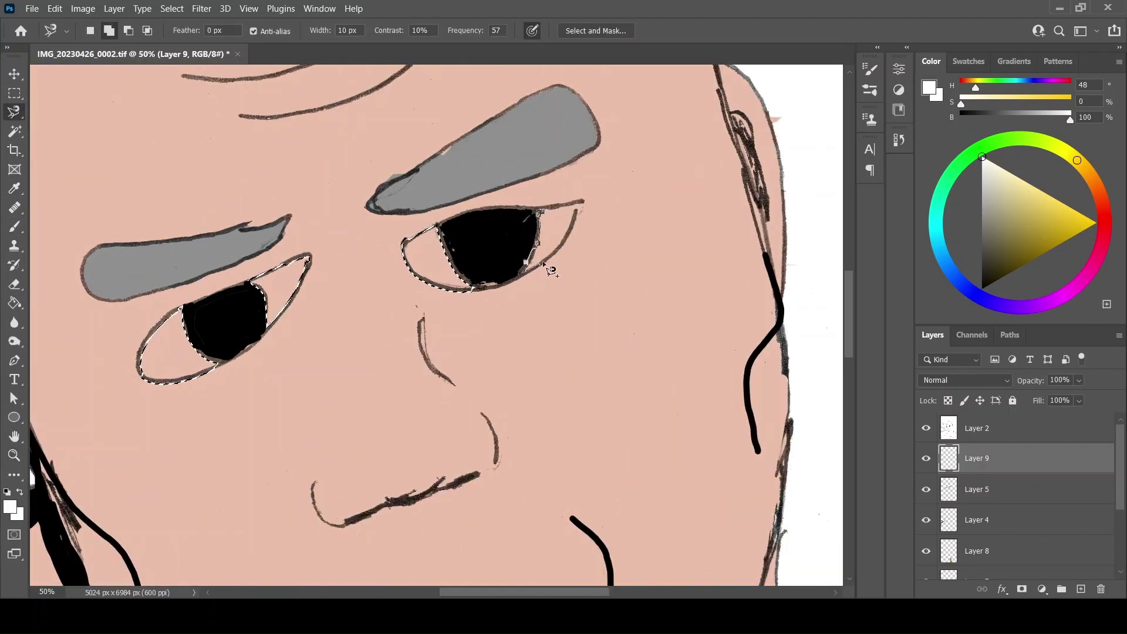
click(535, 212)
click(535, 213)
click(15, 303)
click(187, 342)
key(ctrl+d)
Step: Cover the light specks inside the irises with a black brush on Layer 2
click(978, 429)
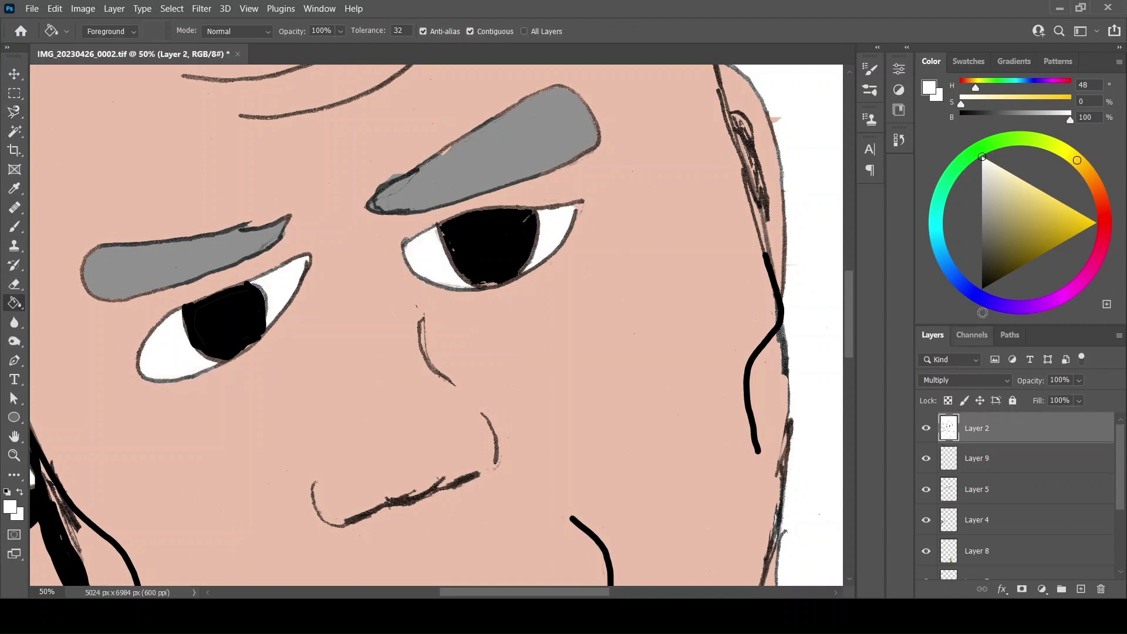
click(983, 289)
click(15, 227)
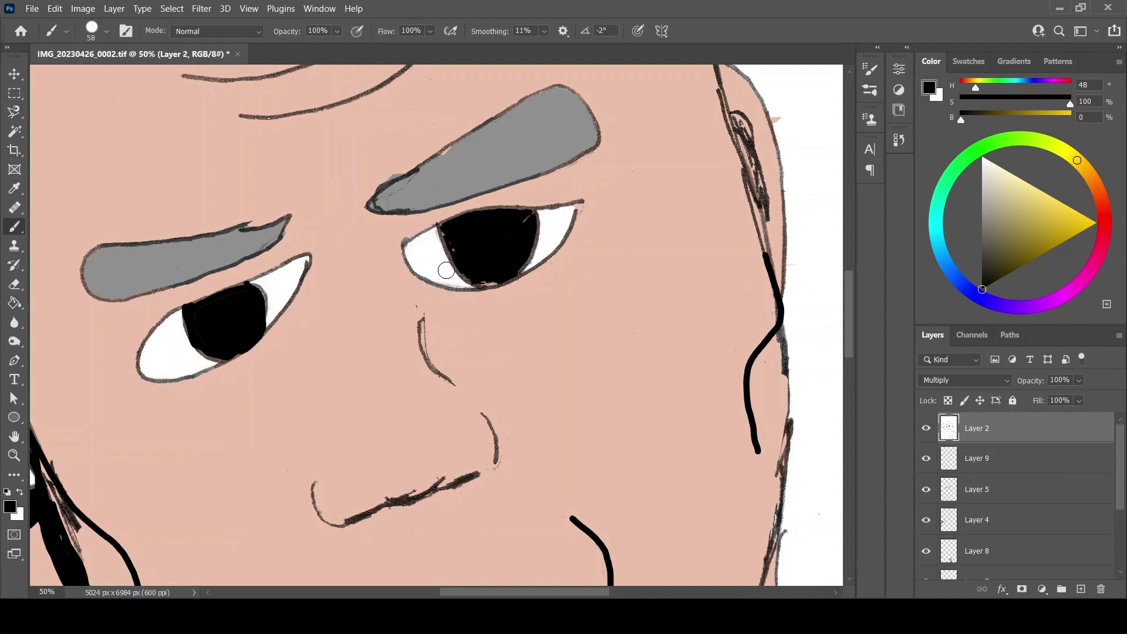
Step: Toggle layer visibility to identify the eyebrow layer, select Layer 5 and sample the eyebrow grey for the Brush
click(927, 522)
click(927, 522)
click(927, 462)
click(927, 462)
scroll(927, 462, down, 1)
click(927, 462)
click(928, 462)
click(1018, 462)
click(14, 190)
click(115, 266)
click(14, 227)
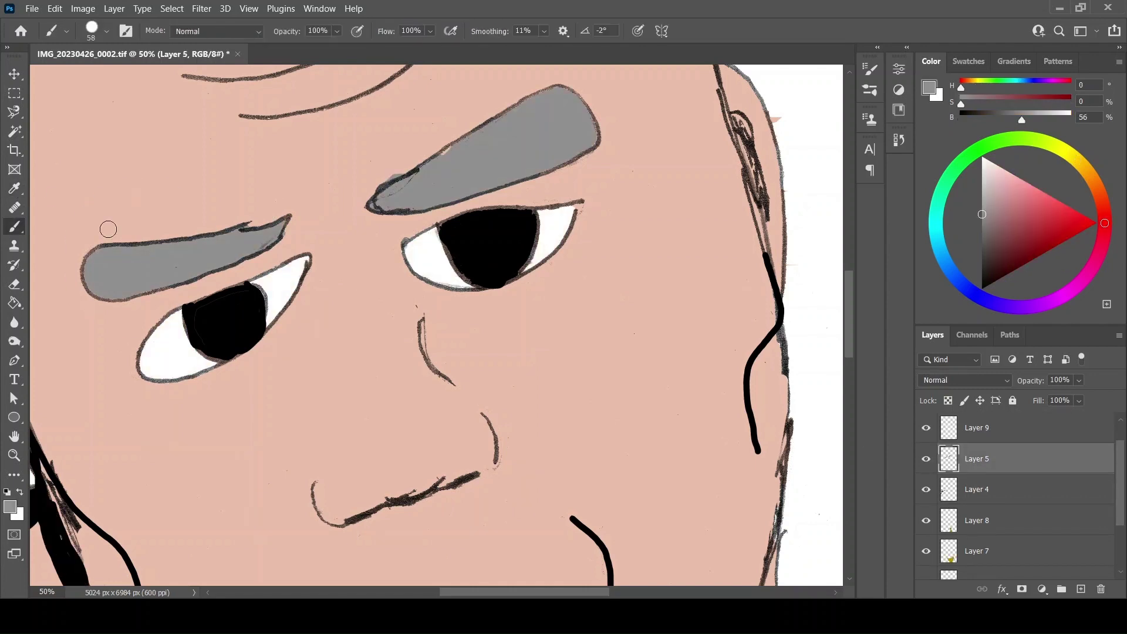
key(z)
key(ctrl+minus)
key(ctrl+minus)
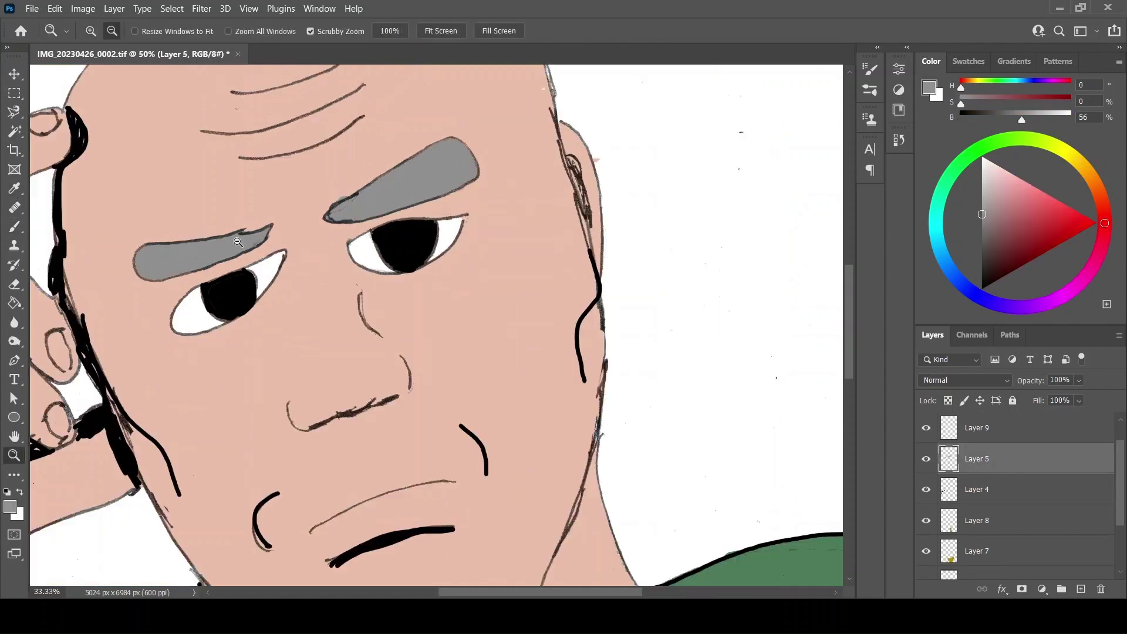
Step: Merge all visible colour and line layers into Layer 9, leaving the hidden Background separate
key(ctrl+minus)
click(988, 439)
key(ctrl+shift+e)
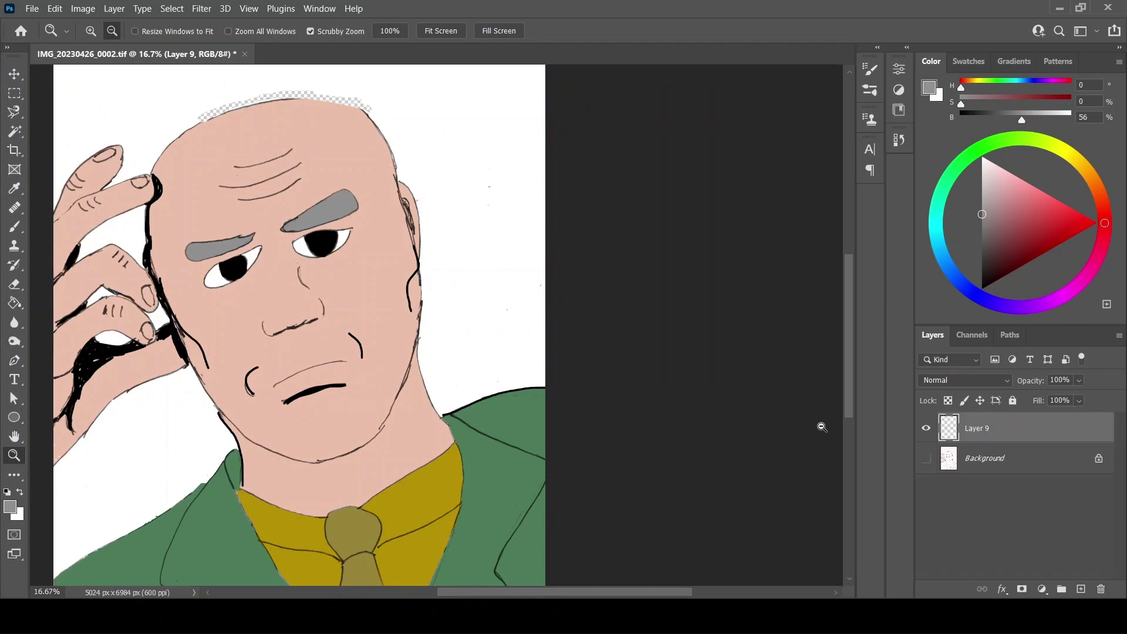
Step: Select the white background on both sides of the man with the Magic Wand and delete it from Layer 9
click(14, 131)
click(153, 429)
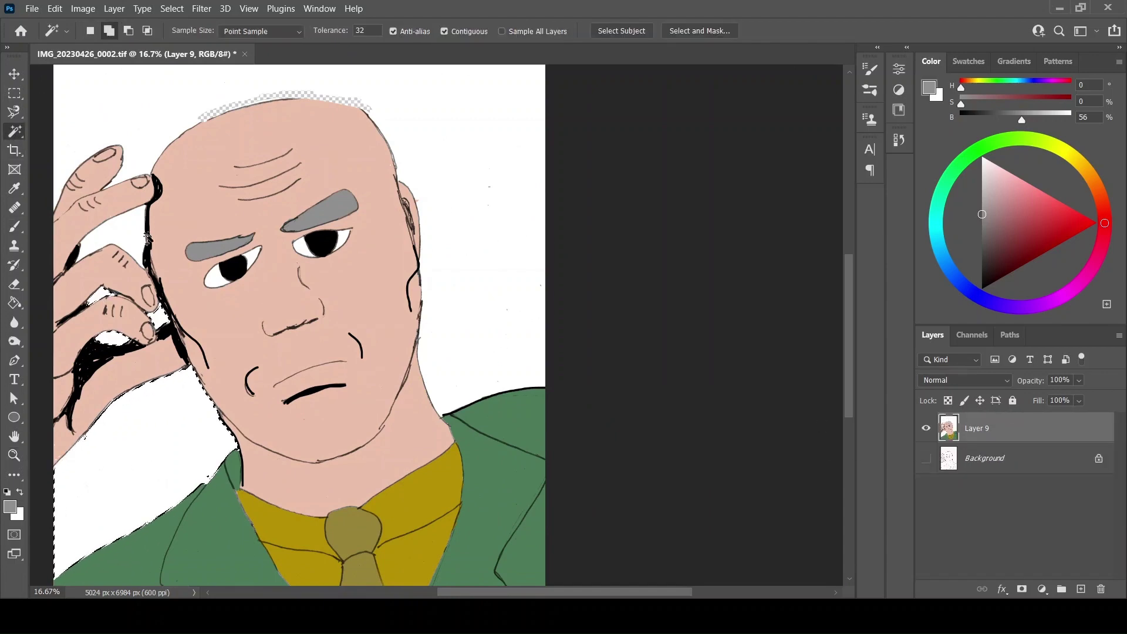
shift+click(458, 210)
key(Delete)
scroll(458, 210, up, 1)
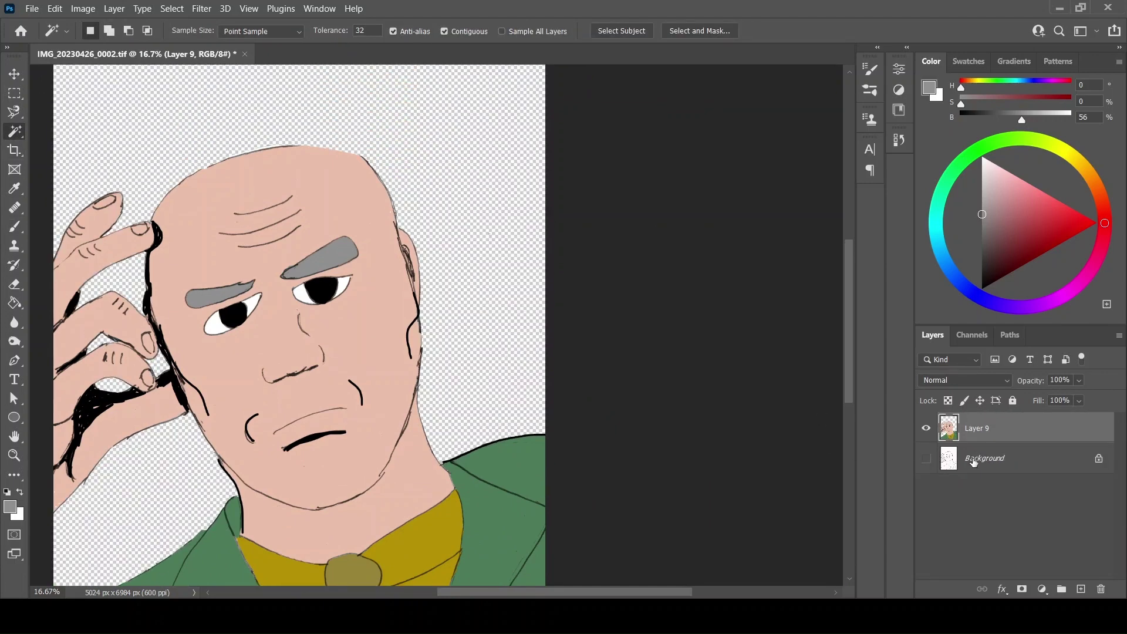
Step: Add a layer above Background and brush an outline along the top of the head in dark brown (saturation 26%, brightness 18%)
click(974, 461)
click(1081, 589)
click(988, 268)
click(14, 456)
click(90, 31)
click(116, 99)
key(b)
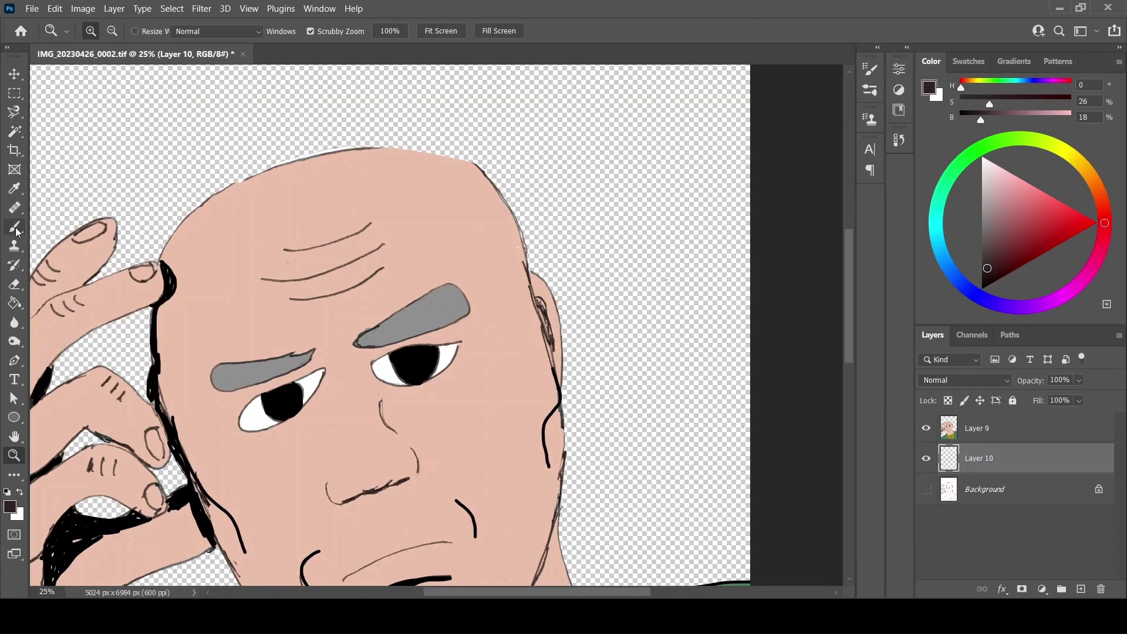
drag(378, 145, 272, 166)
key(ctrl+z)
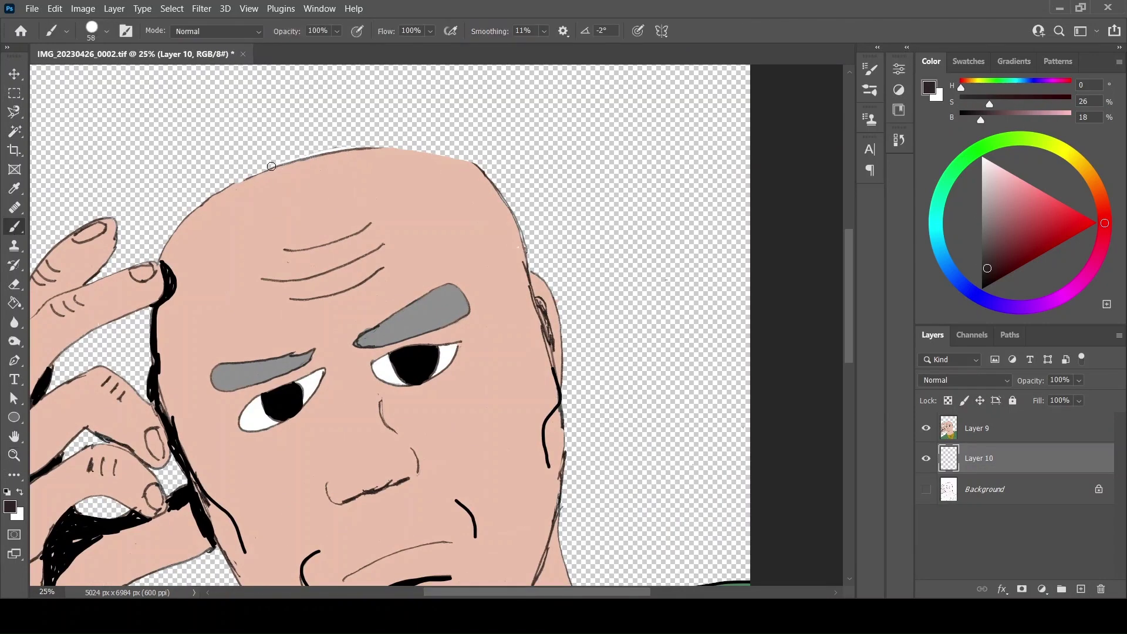
drag(382, 145, 483, 167)
click(14, 188)
Step: Remove the leftover white sliver above the head from Layer 9 with the Magic Wand, and clear the selection
click(14, 131)
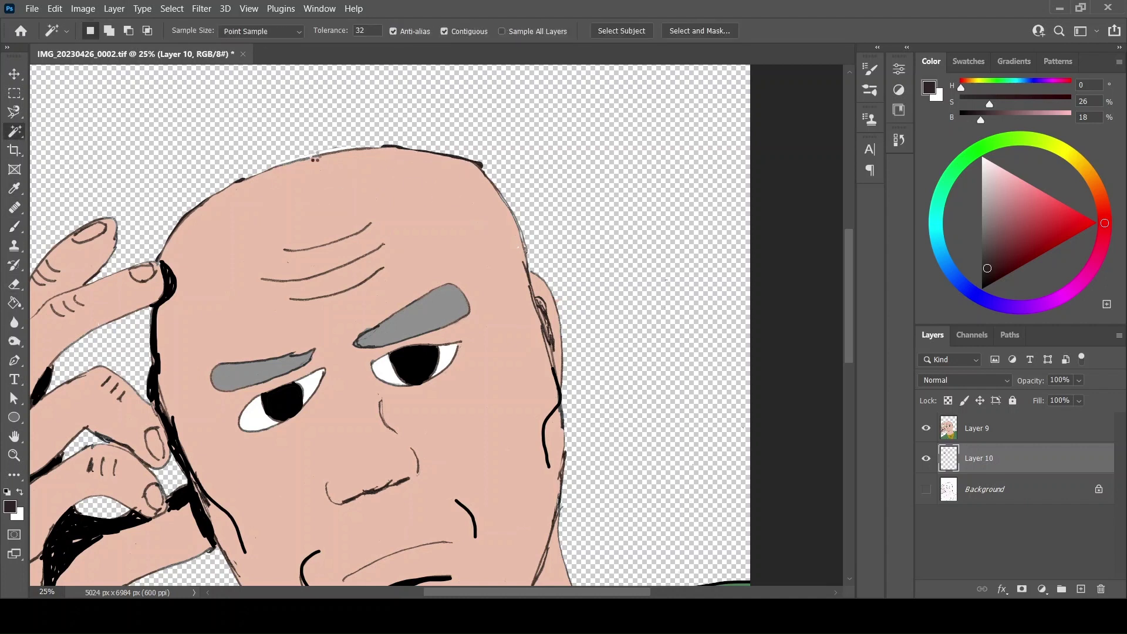
click(311, 154)
click(986, 429)
key(ctrl+d)
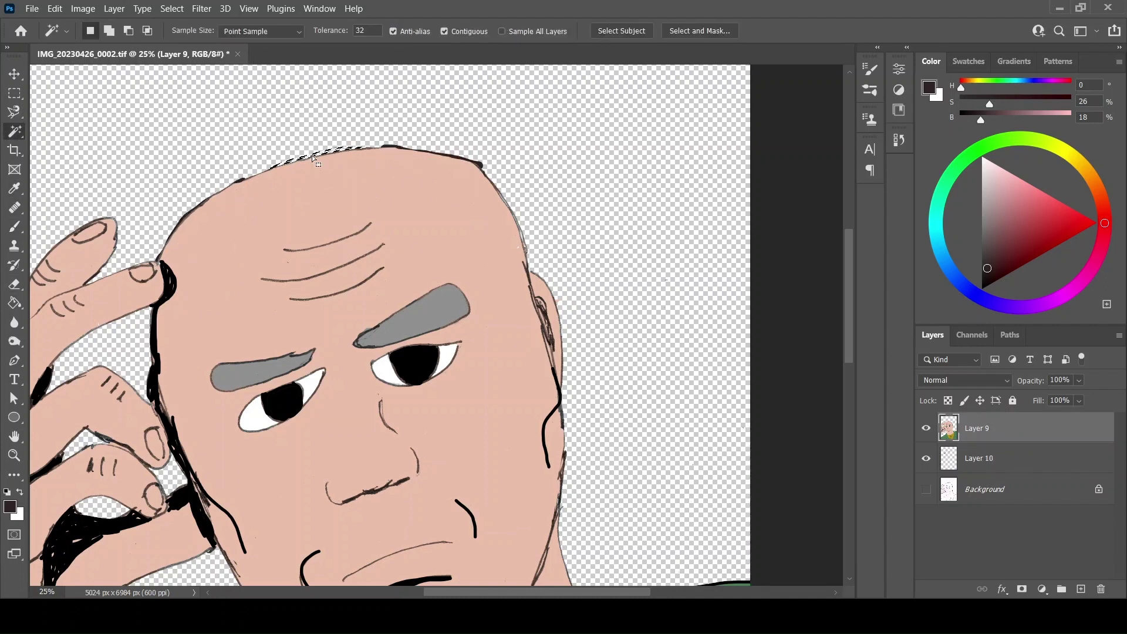
Step: Brush a continuous dark outline over the crown of the head on Layer 10, undoing the stray strokes
key(b)
mouse_move(235, 179)
mouse_down()
mouse_move(158, 260)
mouse_move(196, 206)
mouse_move(290, 156)
mouse_move(410, 154)
mouse_move(310, 162)
mouse_move(340, 151)
mouse_move(263, 178)
mouse_move(295, 162)
mouse_up()
key(ctrl+z)
key(alt+bracketleft)
key(ctrl+z)
mouse_move(189, 212)
mouse_down()
mouse_move(323, 152)
mouse_move(448, 155)
mouse_move(438, 150)
mouse_move(482, 166)
mouse_up()
Step: Add an empty layer above Layer 9 and replace the outline layer, Layer 10, with a new empty layer
click(998, 430)
click(1081, 590)
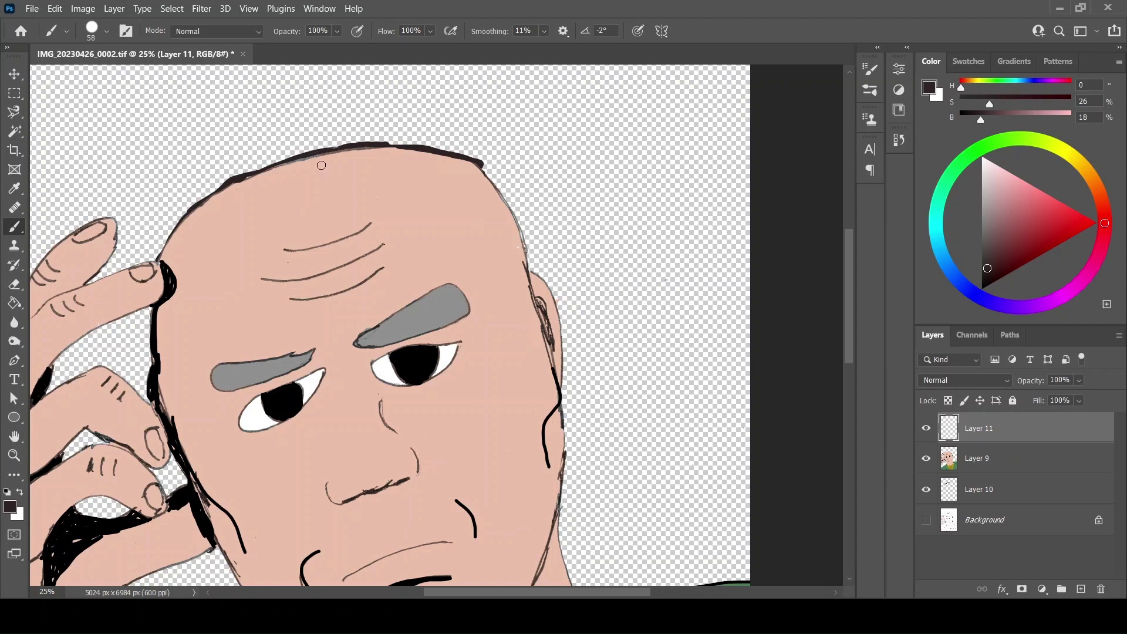
click(999, 489)
click(926, 493)
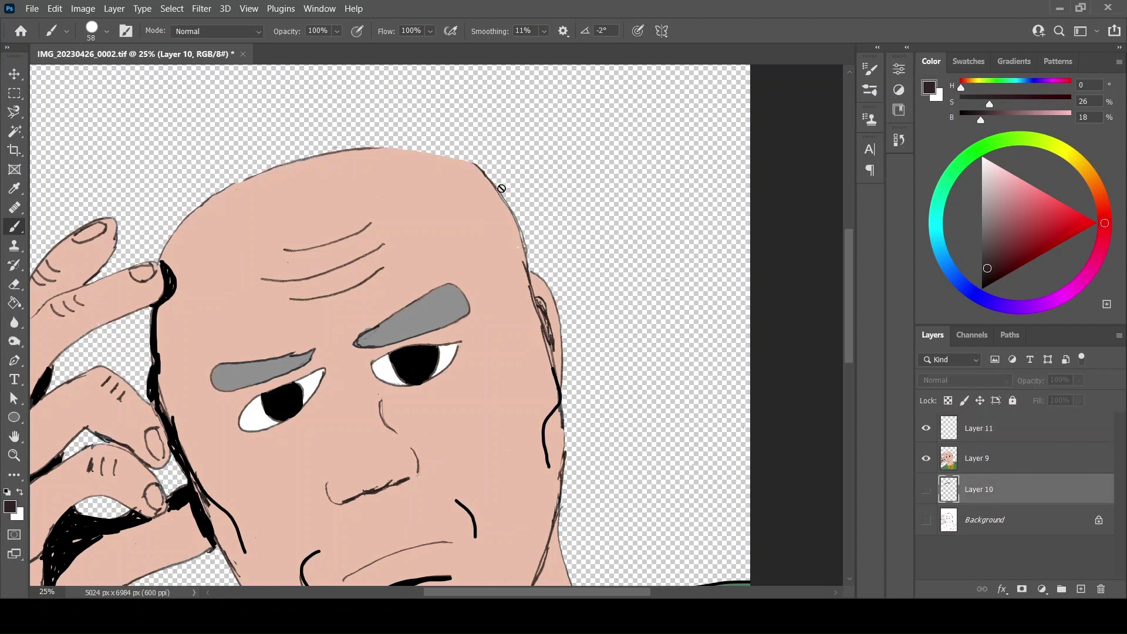
click(926, 490)
key(Delete)
click(1081, 589)
Step: Apply a Stroke layer effect to Layer 9 to outline the figure
key(alt+bracketright)
key(space)
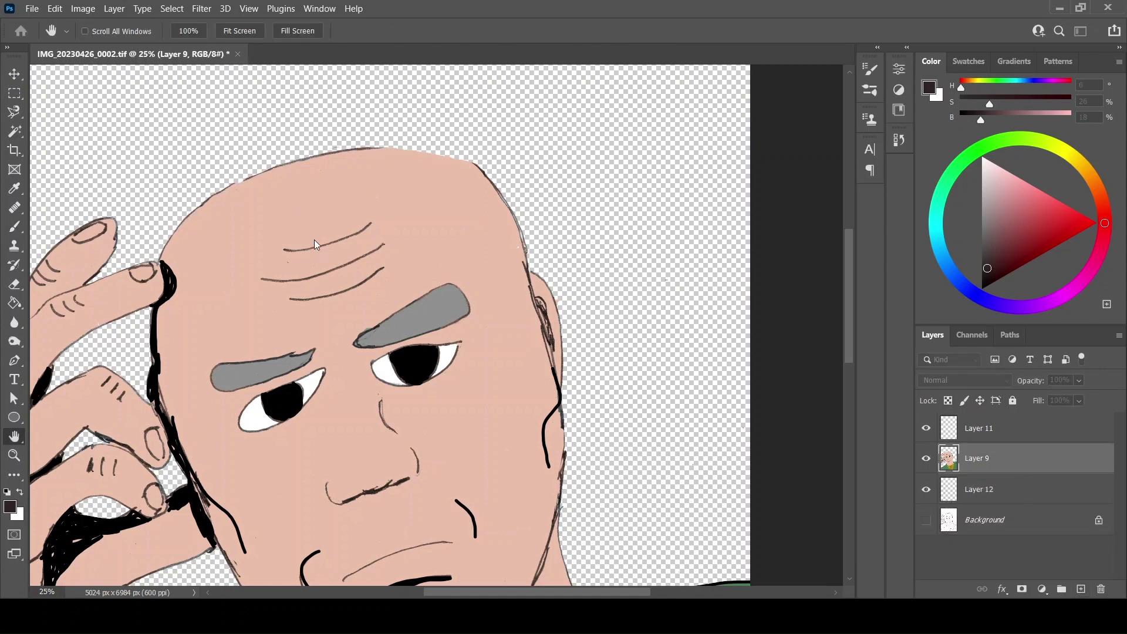
click(305, 236)
drag(563, 168, 556, 166)
key(Return)
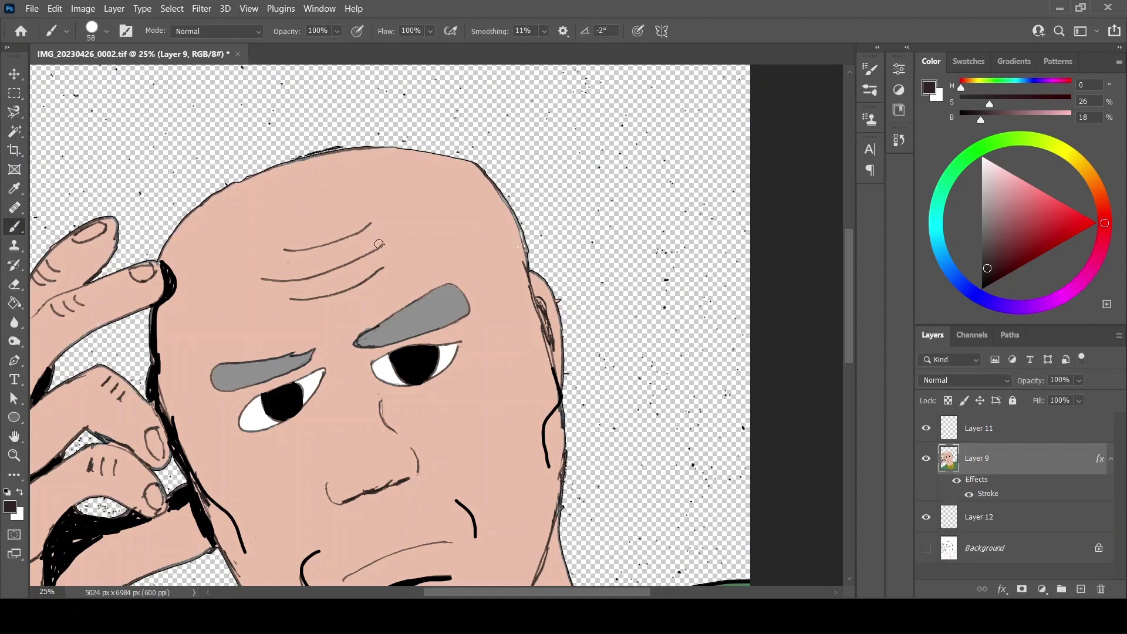
Step: Select the transparent background with the Magic Wand, erase stray marks around the head with a 127 px Eraser, and deselect
click(14, 131)
click(629, 335)
scroll(628, 343, down, 1)
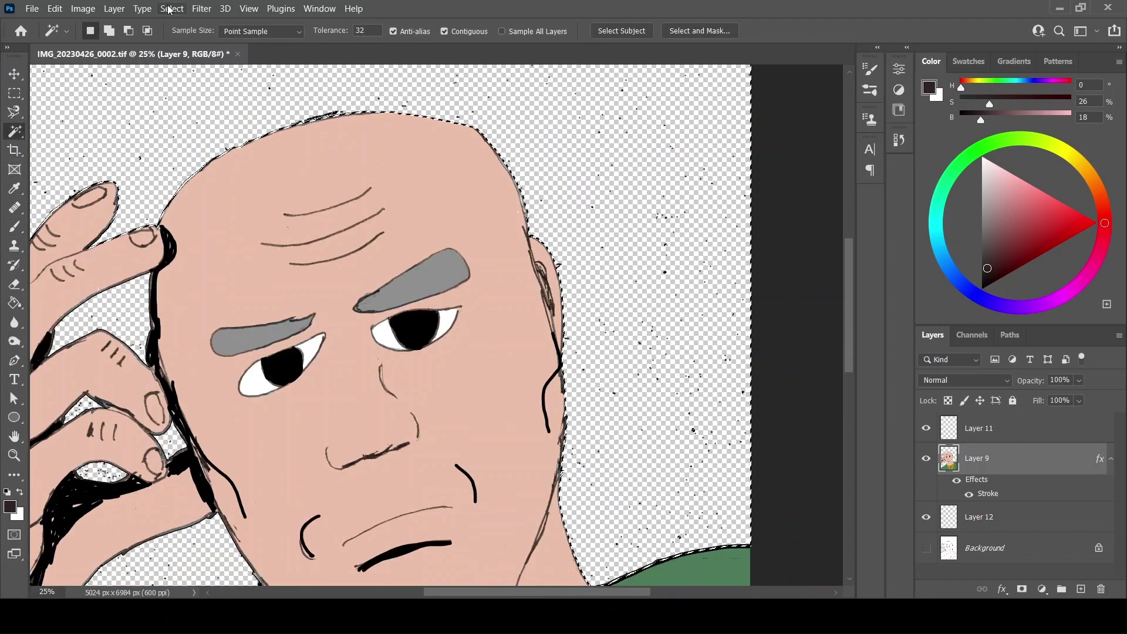
key(e)
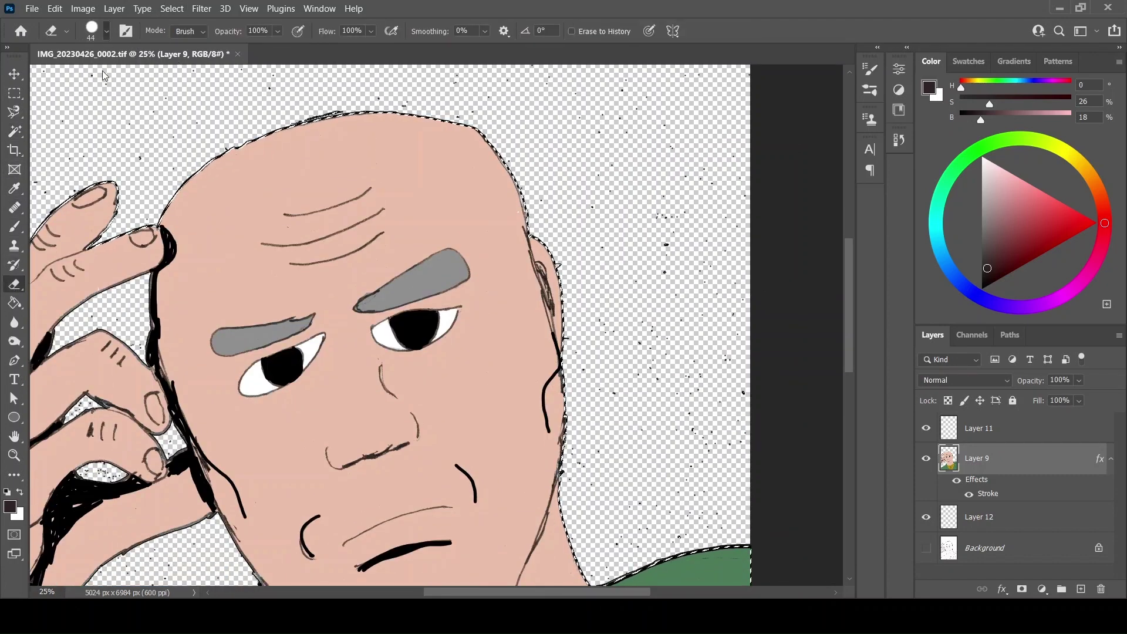
mouse_move(102, 72)
mouse_down()
mouse_move(125, 71)
mouse_move(106, 72)
mouse_up()
drag(679, 259, 663, 338)
key(ctrl+d)
scroll(759, 370, up, 1)
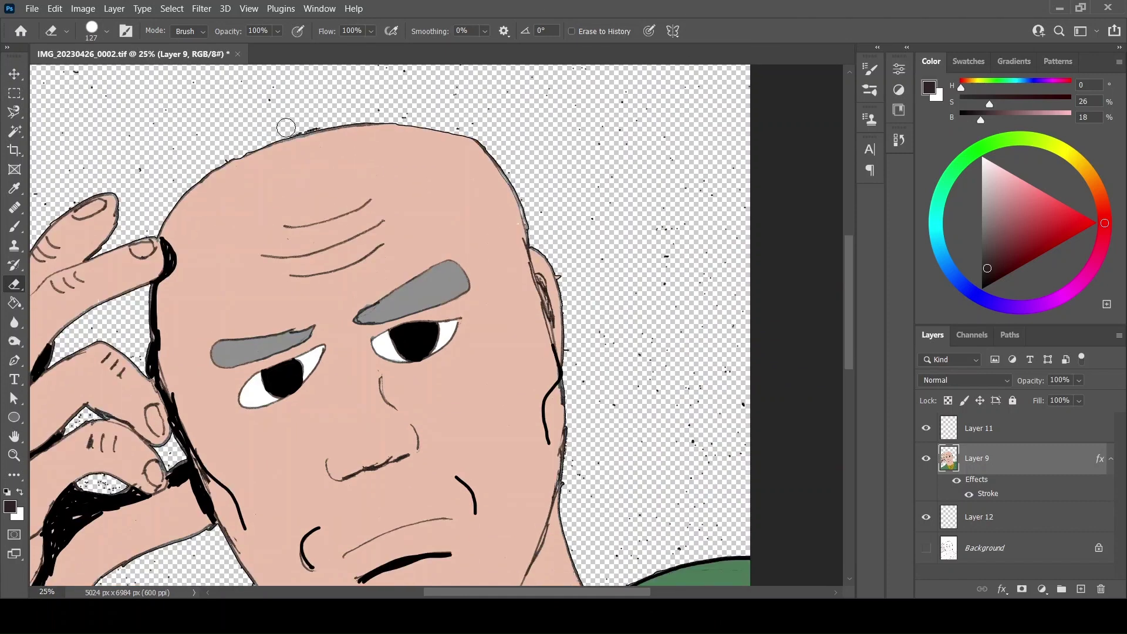
scroll(845, 260, up, 5)
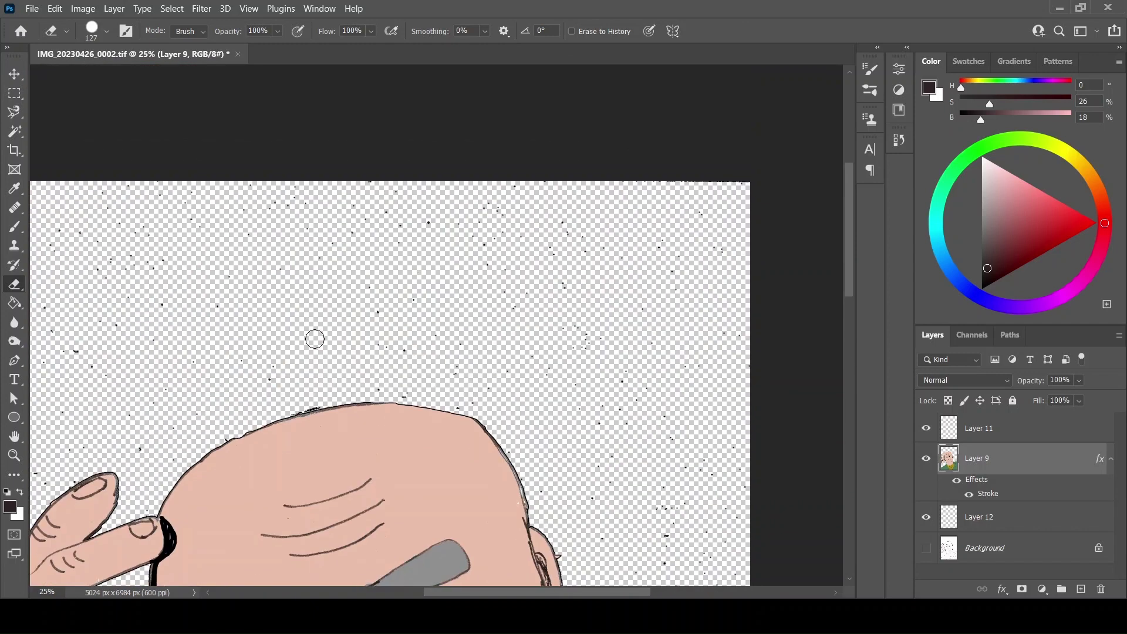
Step: Clear the remaining specks from the transparent background around the figure with the Magic Eraser at tolerance 50
key(shift+e)
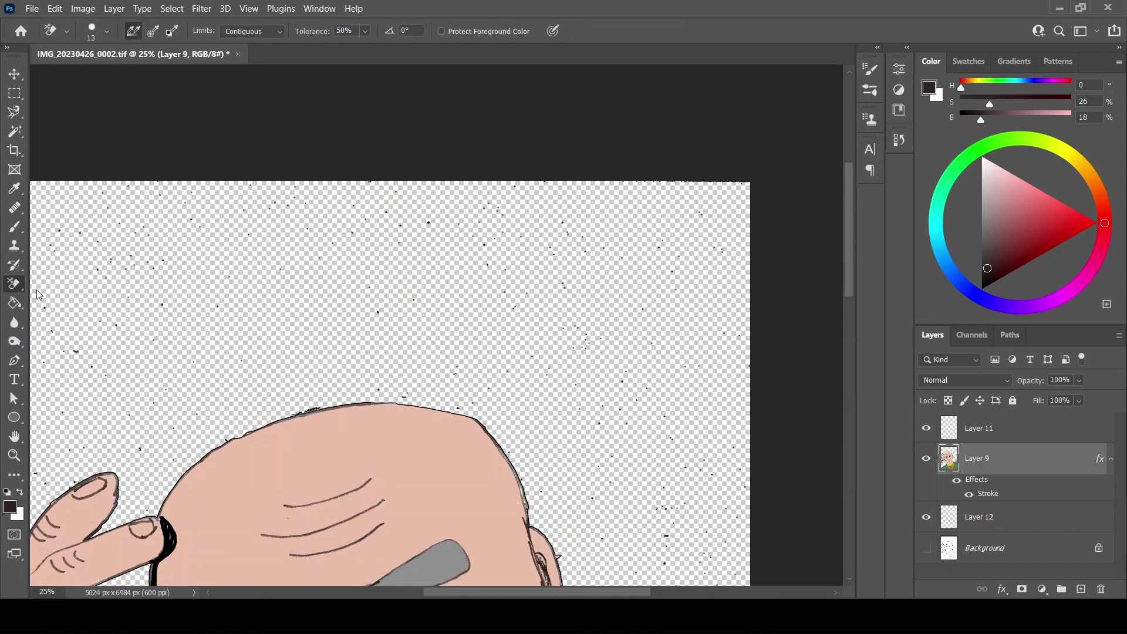
key(shift+e)
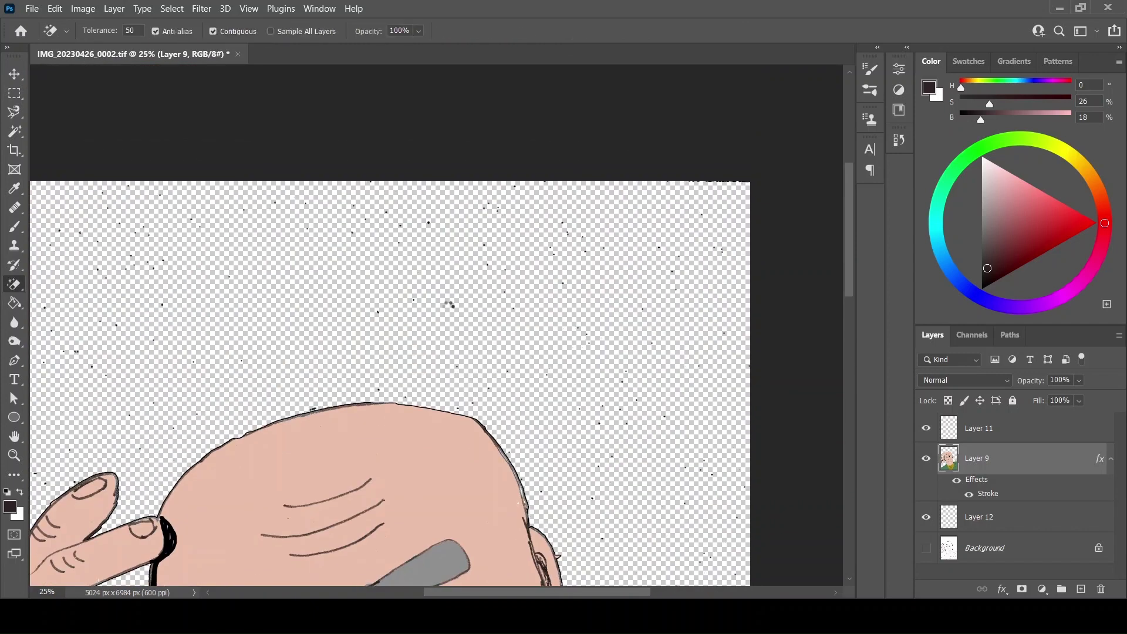
drag(849, 269, 860, 398)
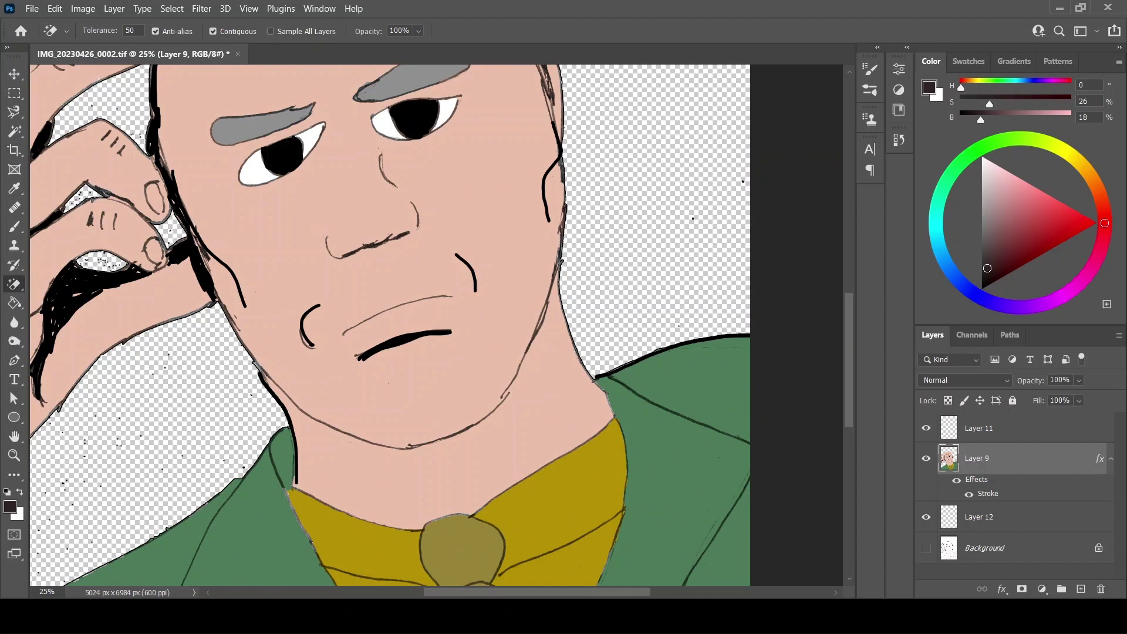
click(14, 455)
click(112, 30)
click(514, 251)
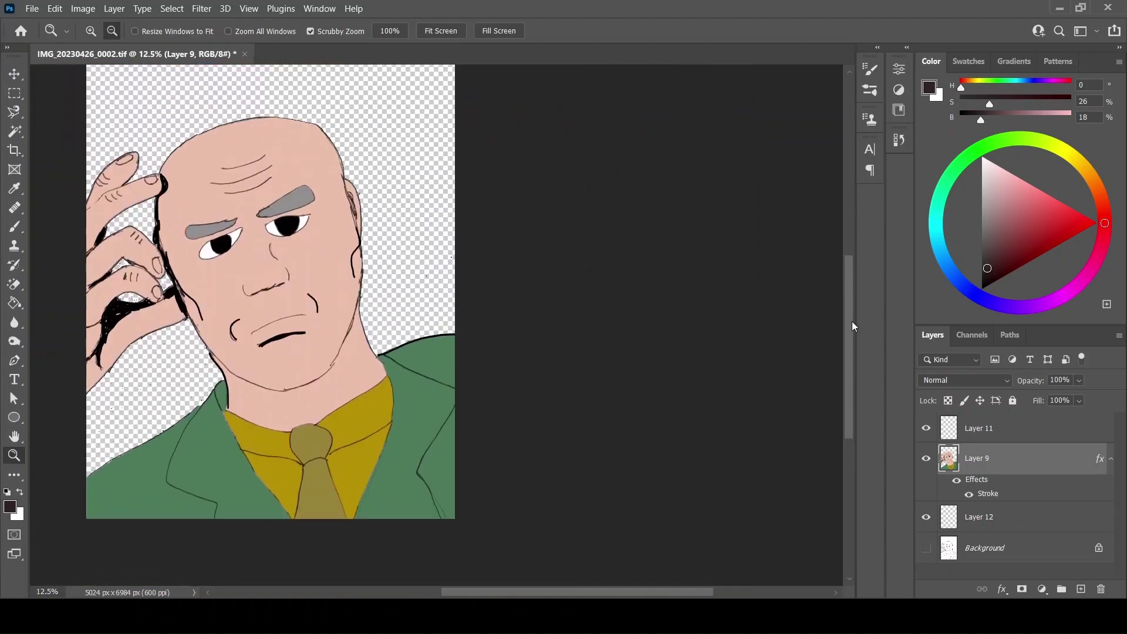